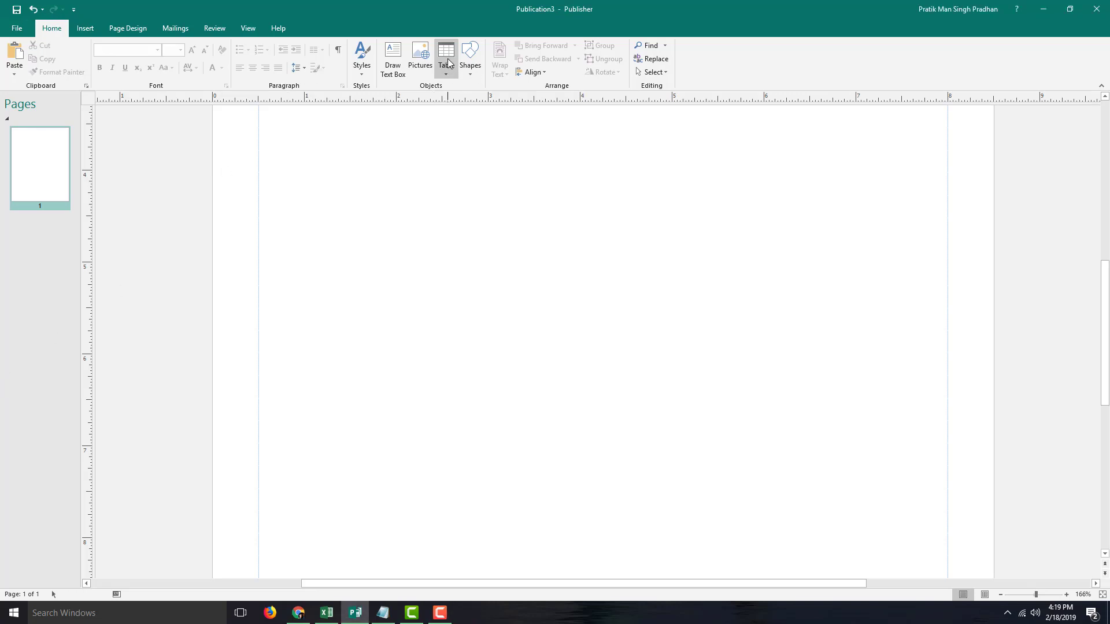
# Insert a 3x3 table on the blank page using the Table grid
pyautogui.click(450, 75)
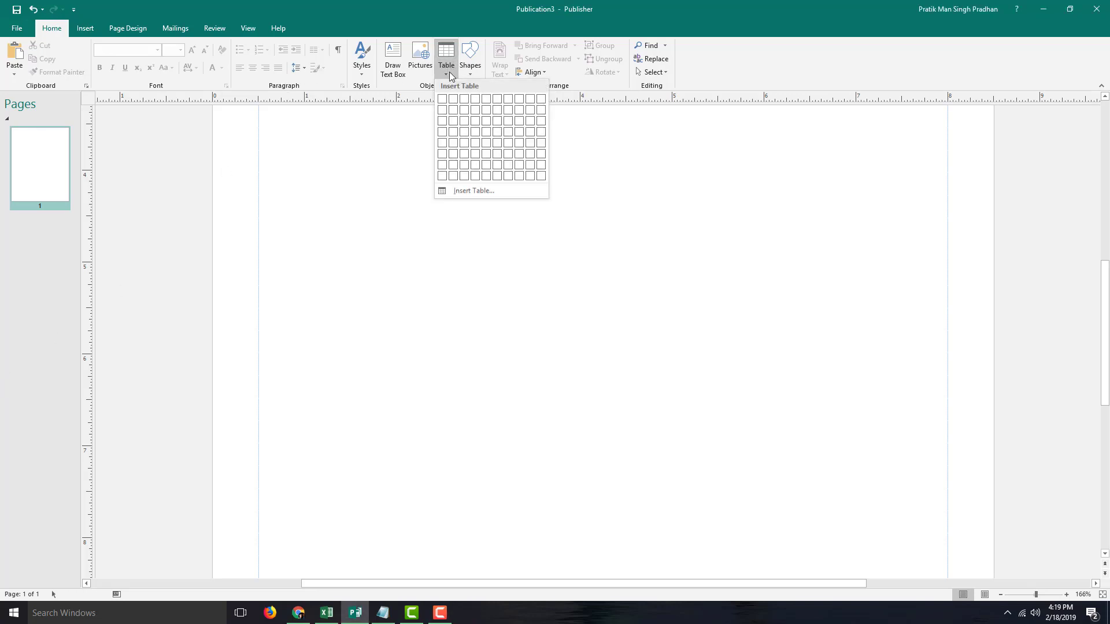
pyautogui.click(464, 121)
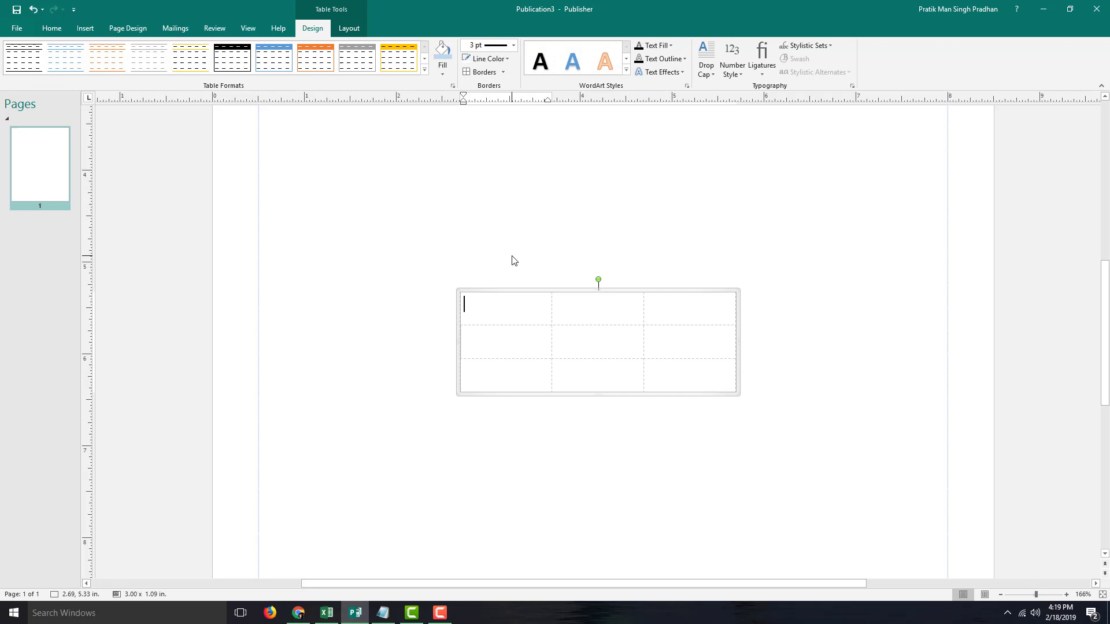
# Apply thick-bordered Table Style 16 and select all nine cells
pyautogui.click(425, 70)
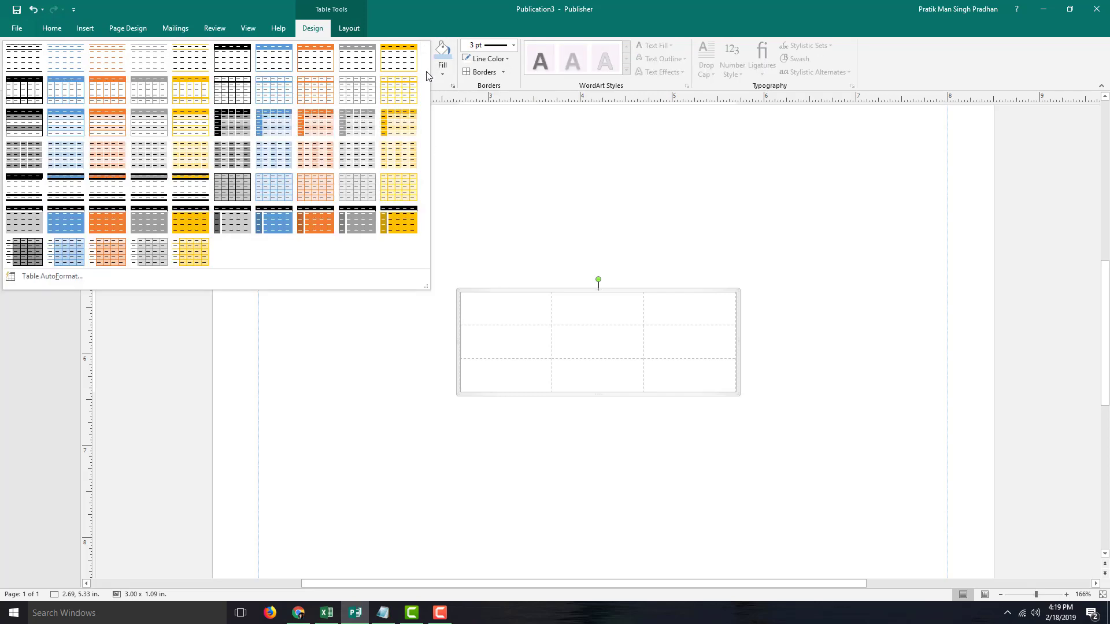
pyautogui.click(243, 100)
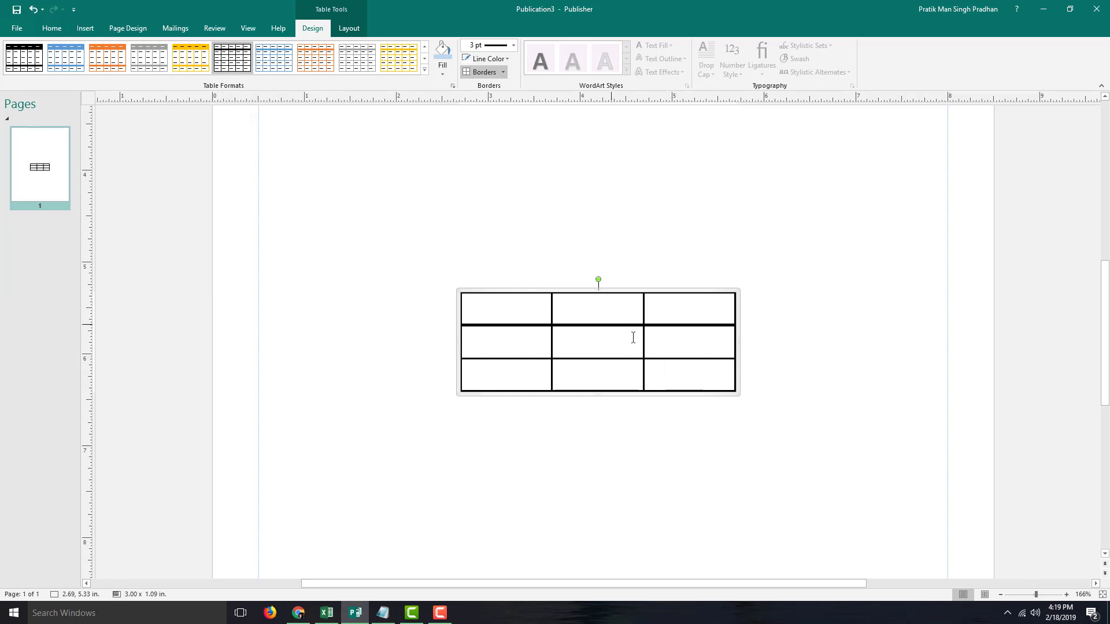
pyautogui.moveTo(678, 372); pyautogui.dragTo(485, 302)
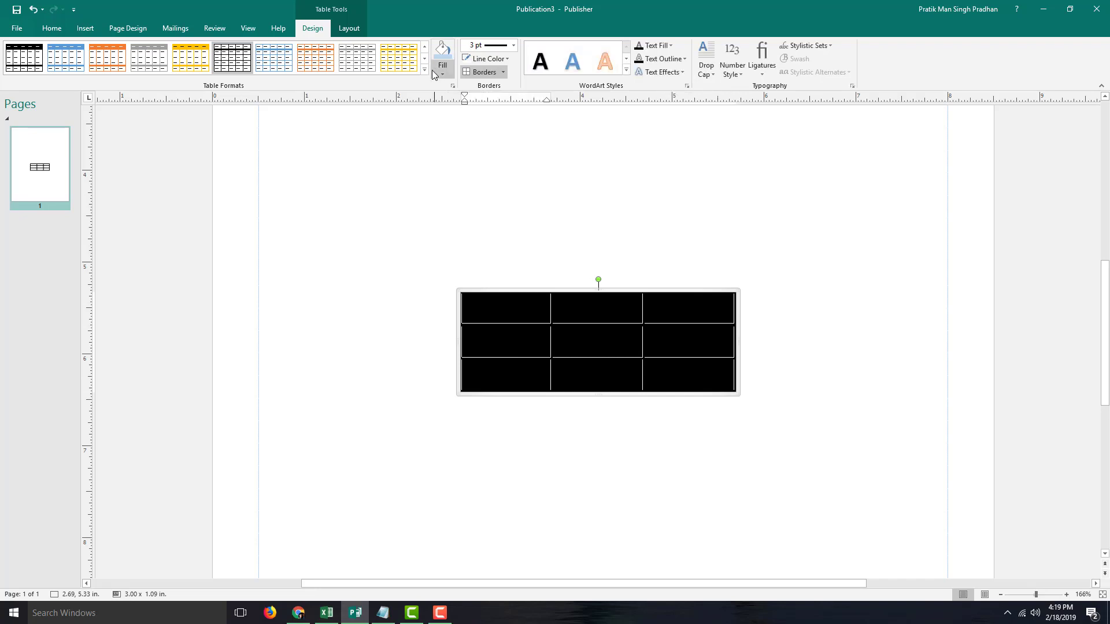
pyautogui.click(349, 29)
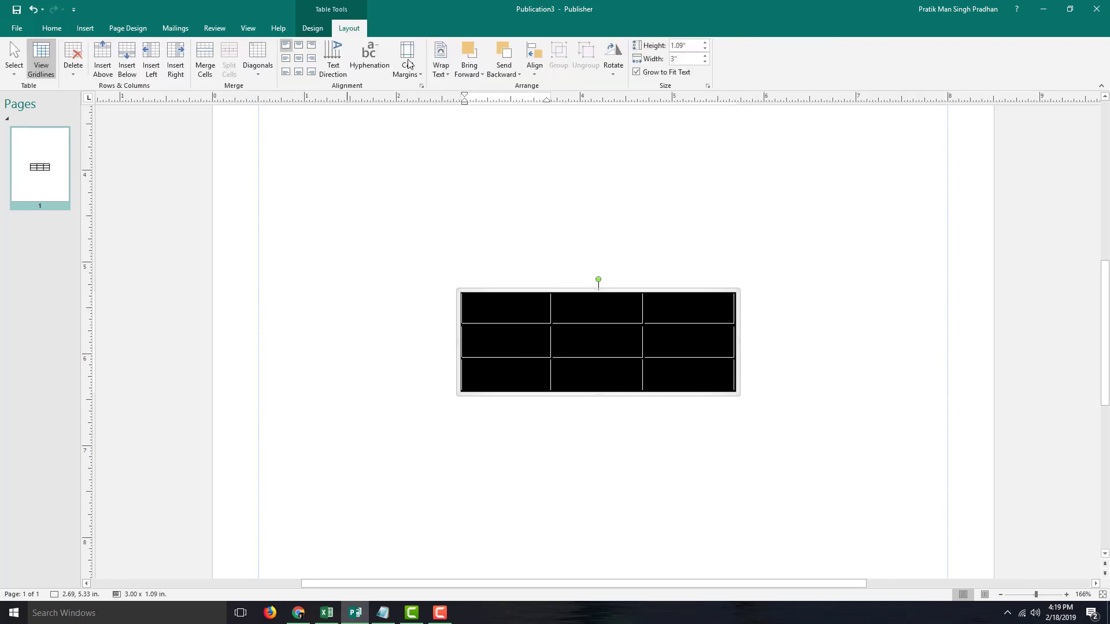
# Nudge the table height up to about 1.8" and width to 4.1" with the spinners
pyautogui.click(705, 43)
pyautogui.click(705, 44)
pyautogui.click(705, 43)
pyautogui.click(705, 56)
pyautogui.click(705, 56)
pyautogui.click(705, 56)
pyautogui.click(706, 56)
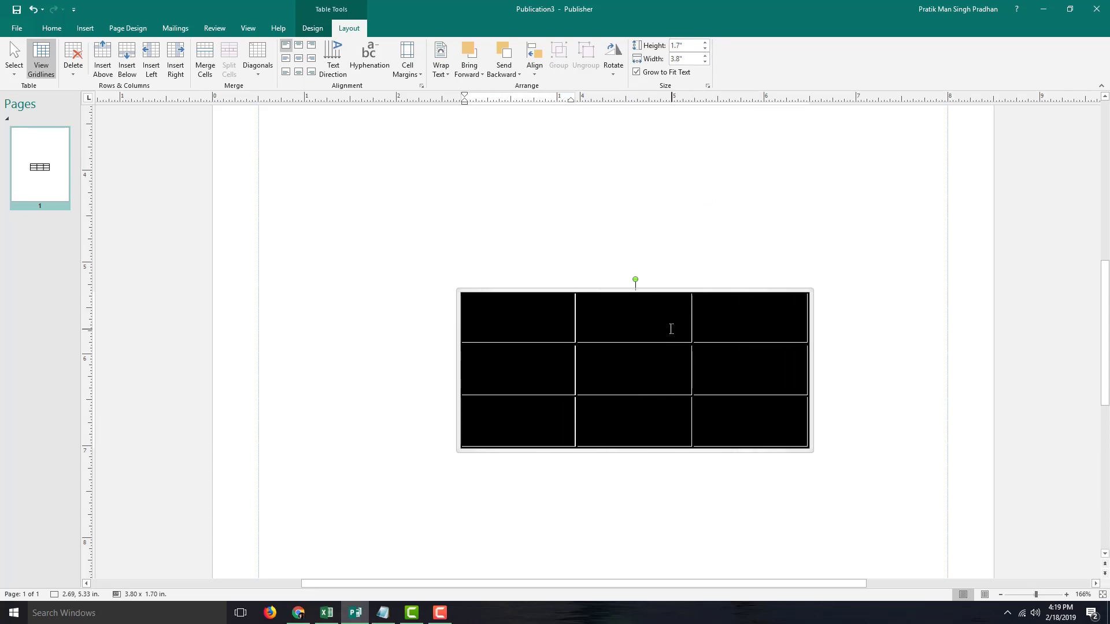
pyautogui.click(670, 324)
pyautogui.click(705, 43)
pyautogui.click(705, 43)
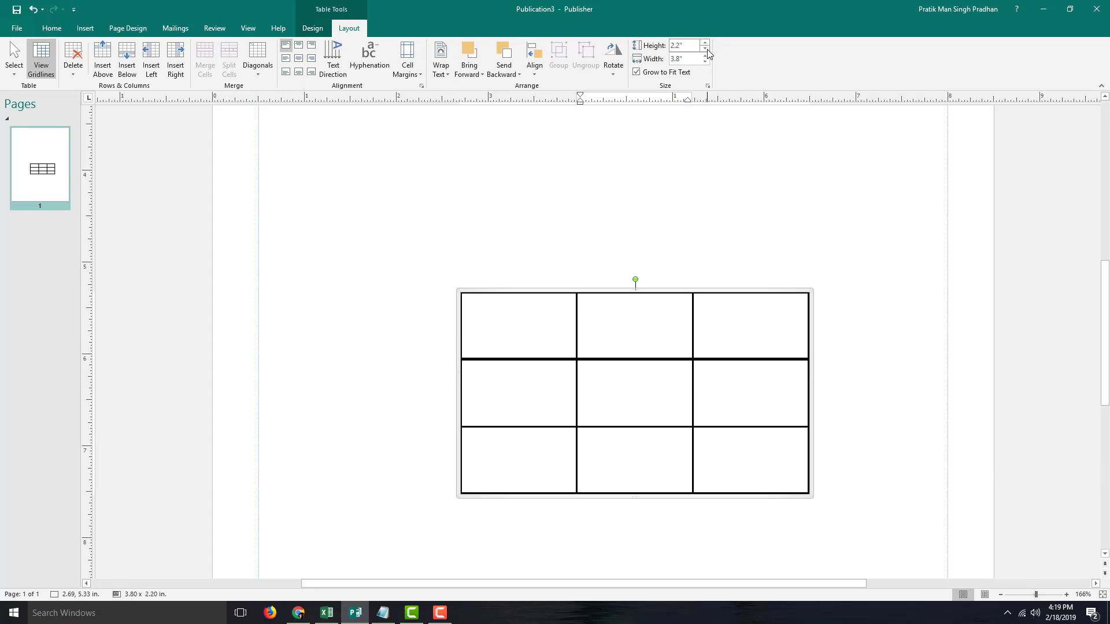
pyautogui.click(705, 48)
pyautogui.click(705, 55)
pyautogui.click(705, 55)
pyautogui.click(705, 56)
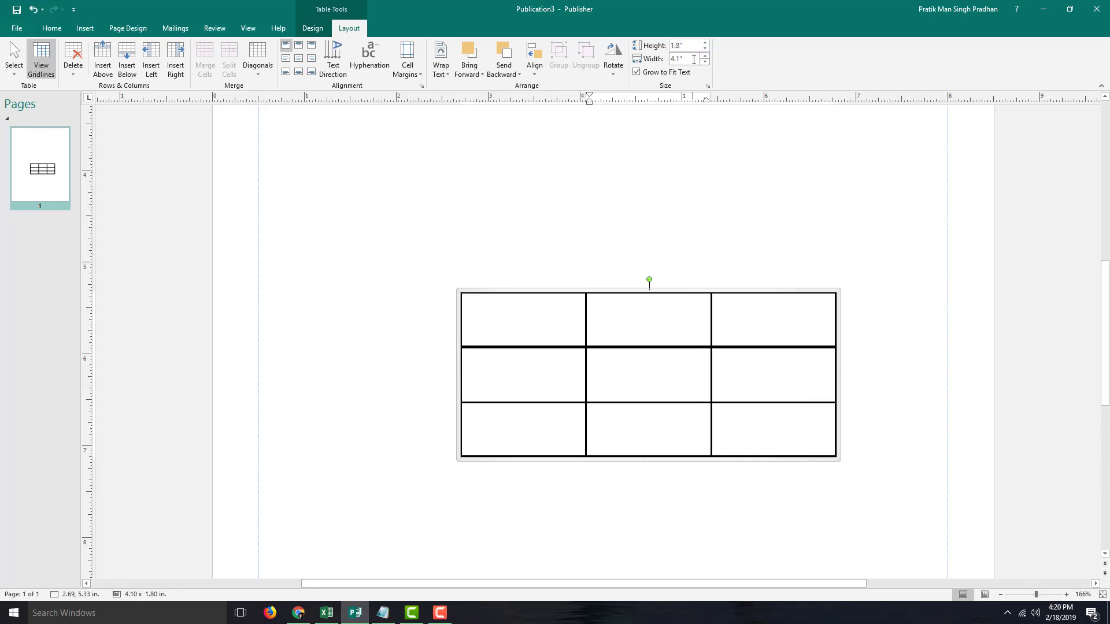
# Set the table width to 5" and the height to 1.5"
pyautogui.click(672, 60)
pyautogui.press('Return')
pyautogui.click(636, 44)
pyautogui.write('1.5')
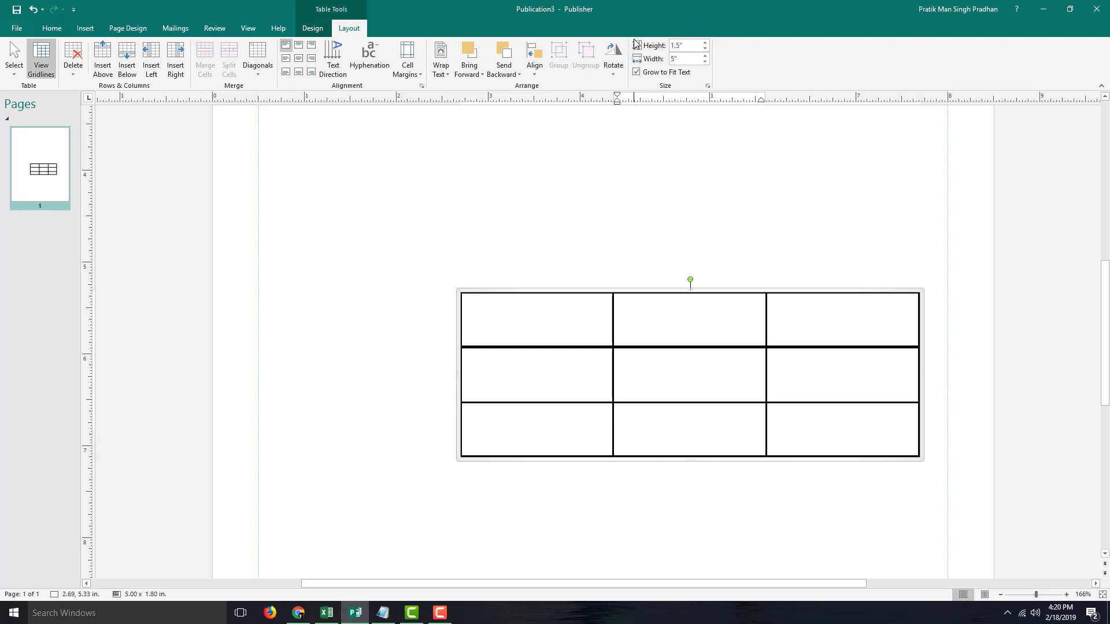
pyautogui.press('Return')
# Move the table up and left, then type several test lines into a cell
pyautogui.moveTo(778, 293); pyautogui.dragTo(689, 274)
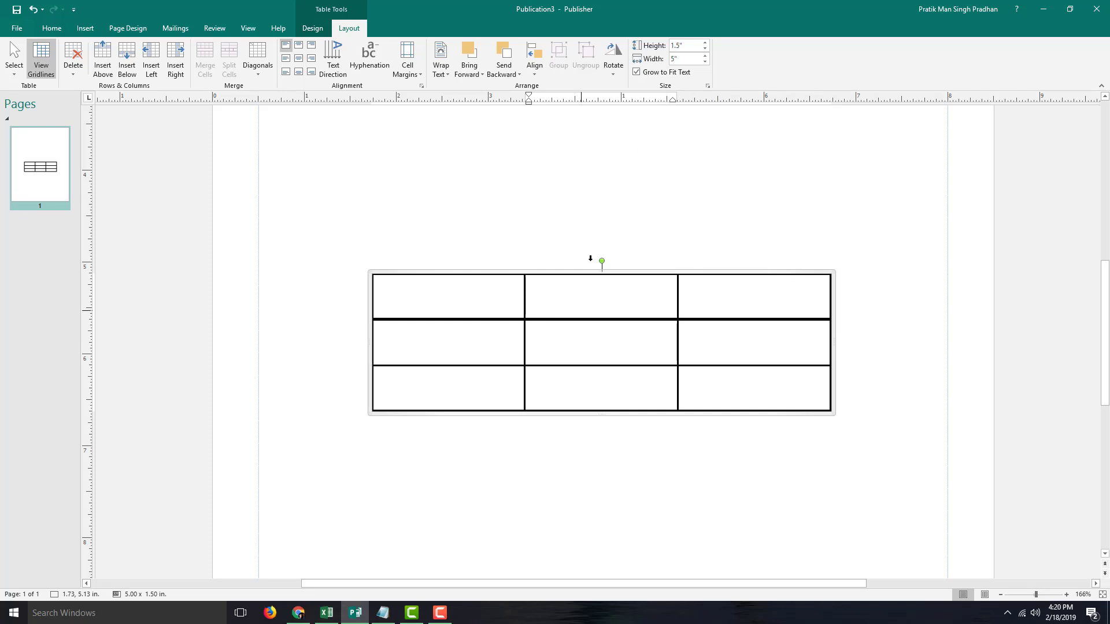
pyautogui.write('Fghfghfg')
pyautogui.press('Return')
pyautogui.write('h')
pyautogui.press('Return')
pyautogui.write('Fgh')
pyautogui.press('Return')
pyautogui.write('Fg')
pyautogui.press('Return')
pyautogui.write('Hfg ')
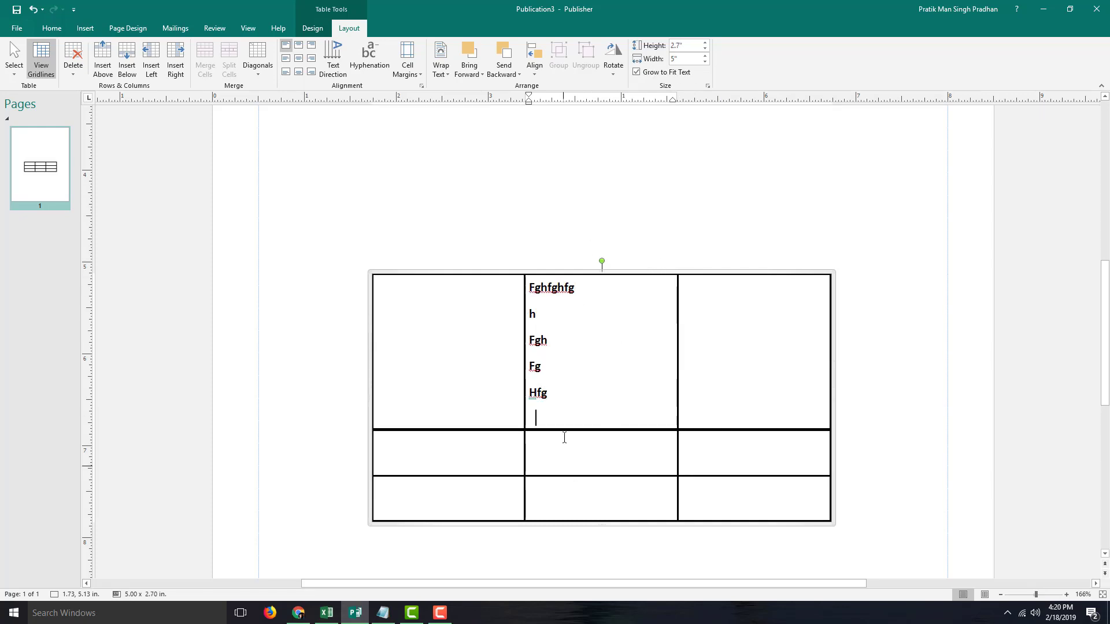
pyautogui.write('h')
# Delete the test text from the cell
pyautogui.moveTo(561, 416); pyautogui.dragTo(547, 324)
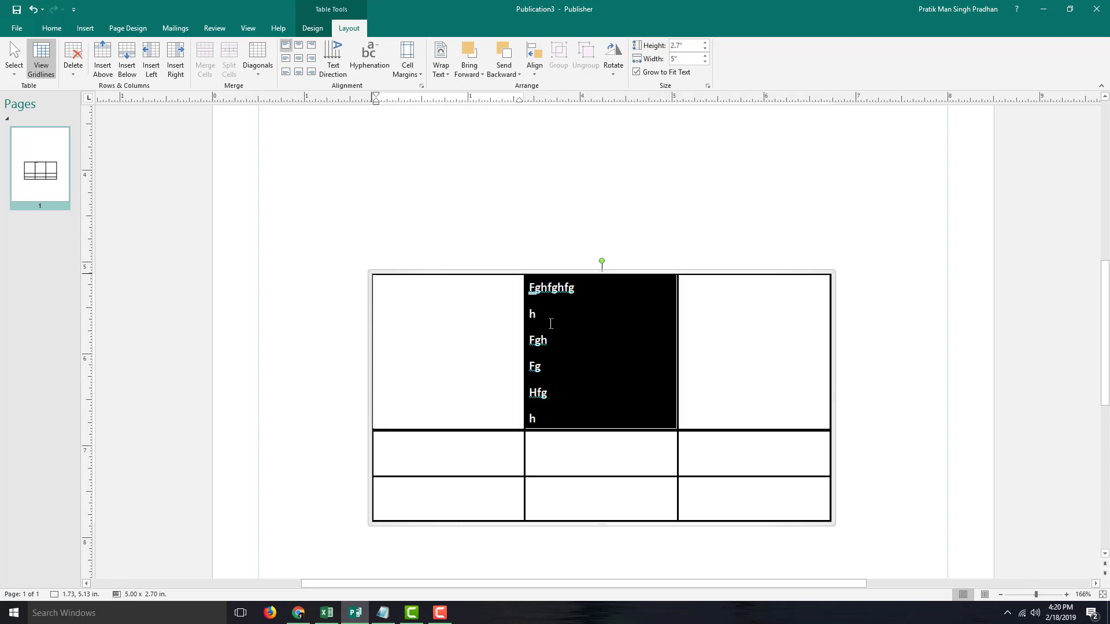
pyautogui.click(560, 416)
pyautogui.press('BackSpace')
pyautogui.press('BackSpace')
pyautogui.moveTo(553, 398); pyautogui.dragTo(538, 288)
pyautogui.press('BackSpace')
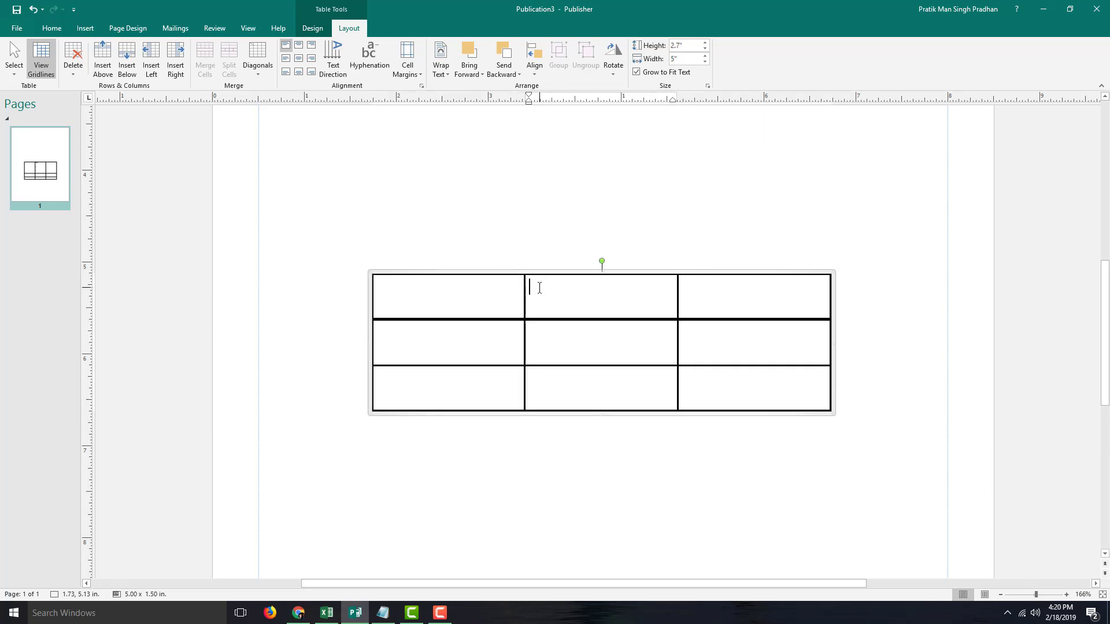
# Turn off Grow to Fit Text, shrink the first row back, and clear the cell's text
pyautogui.click(636, 71)
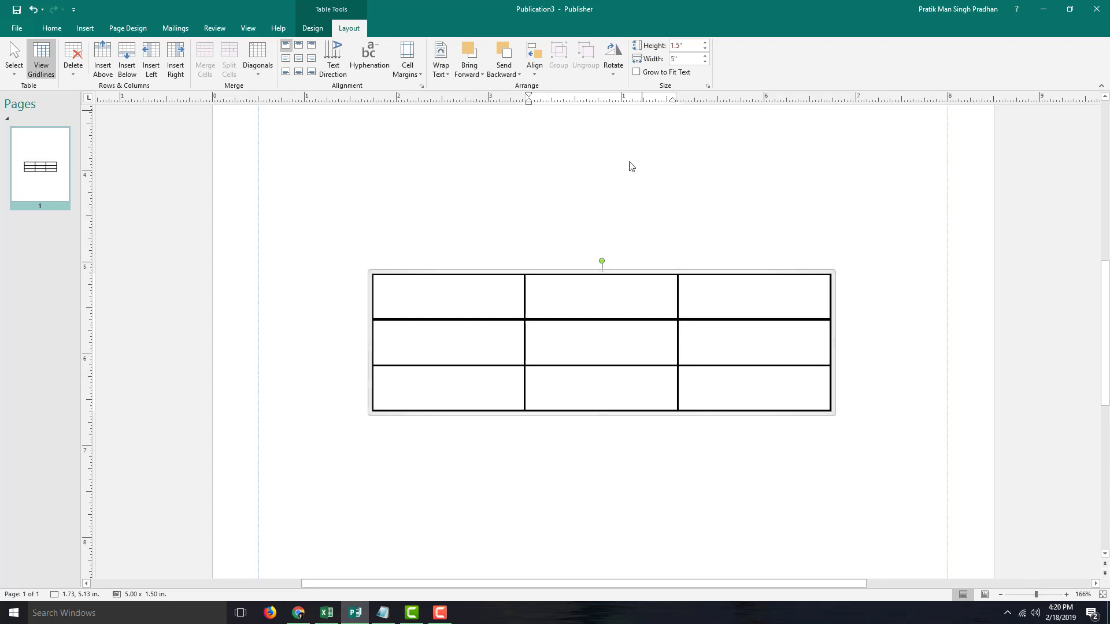
pyautogui.write('Hfgh')
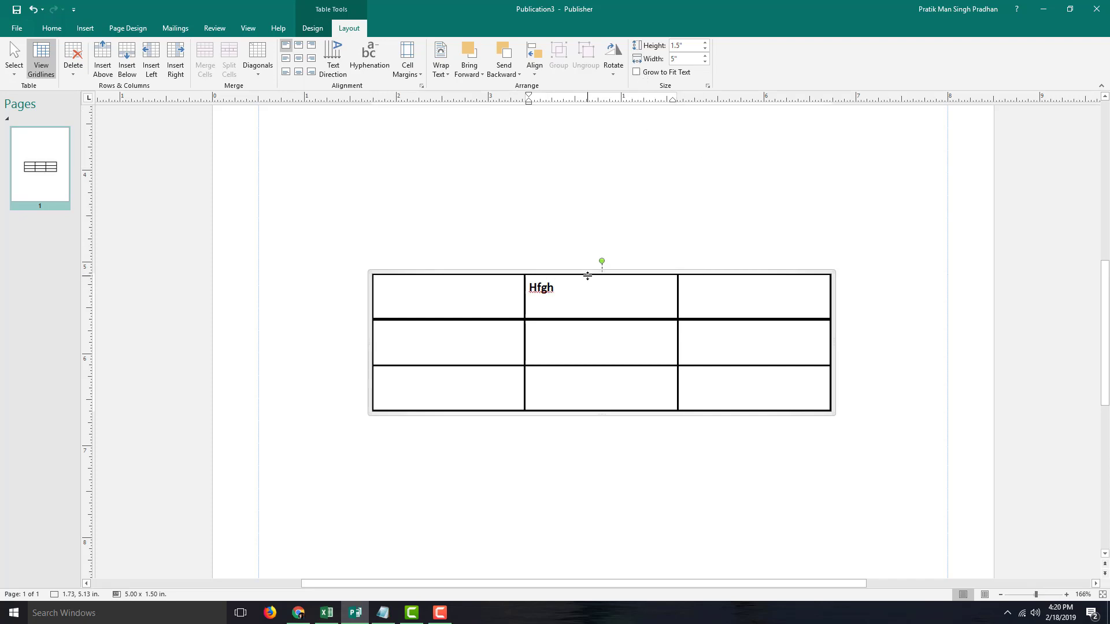
pyautogui.write(' Hgf h Gfh gf')
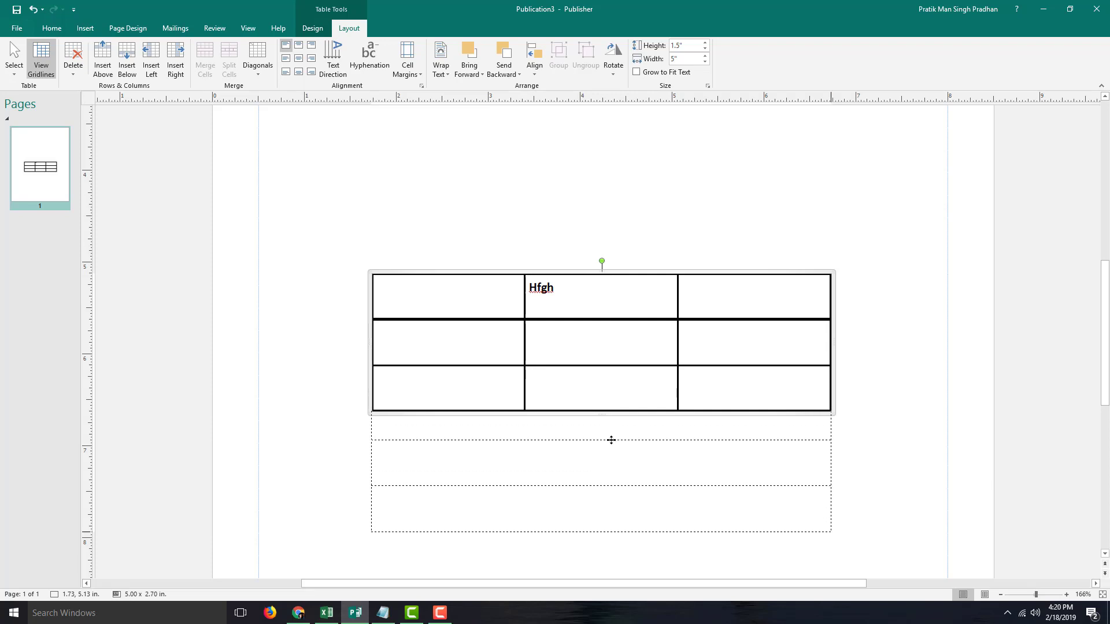
pyautogui.moveTo(570, 409); pyautogui.dragTo(537, 301)
pyautogui.click(582, 371)
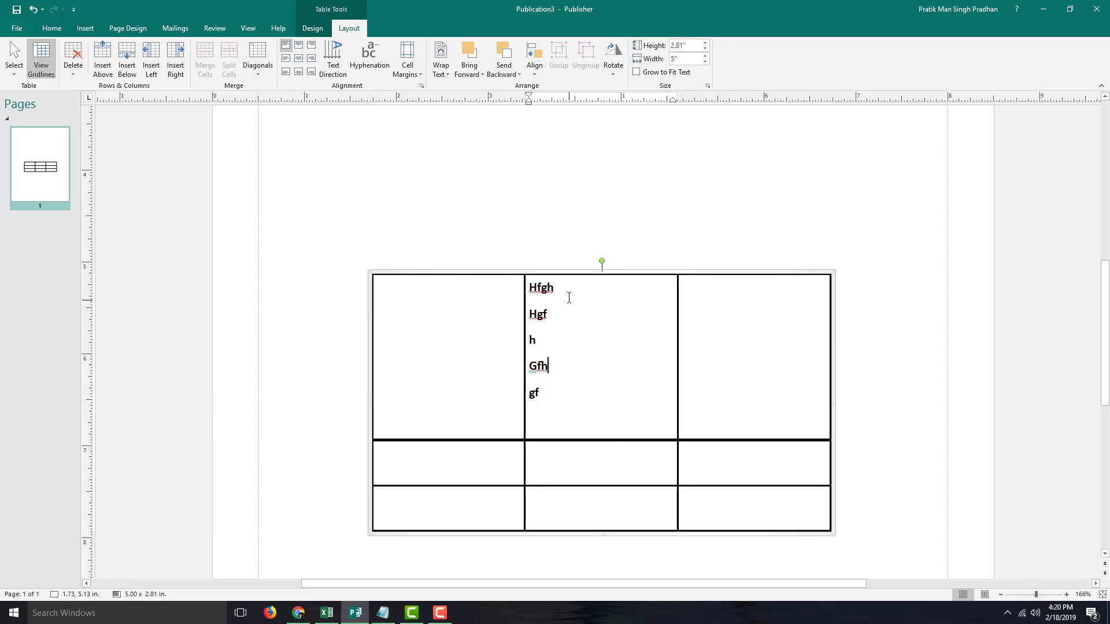
pyautogui.moveTo(571, 433); pyautogui.dragTo(579, 320)
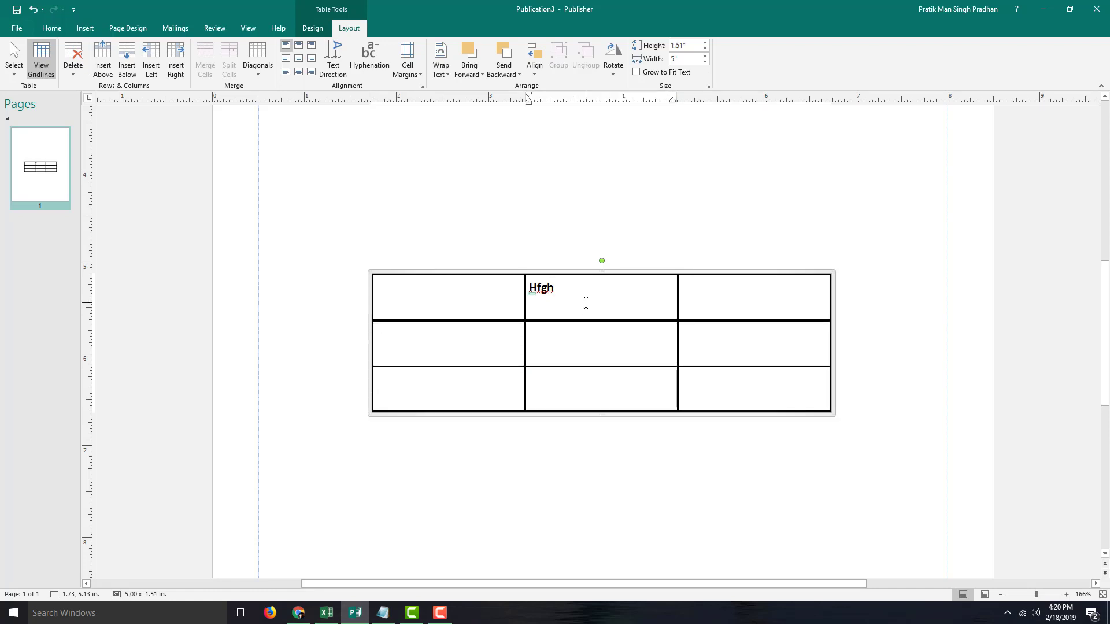
pyautogui.hotkey('ctrl', 'a')
pyautogui.press('BackSpace')
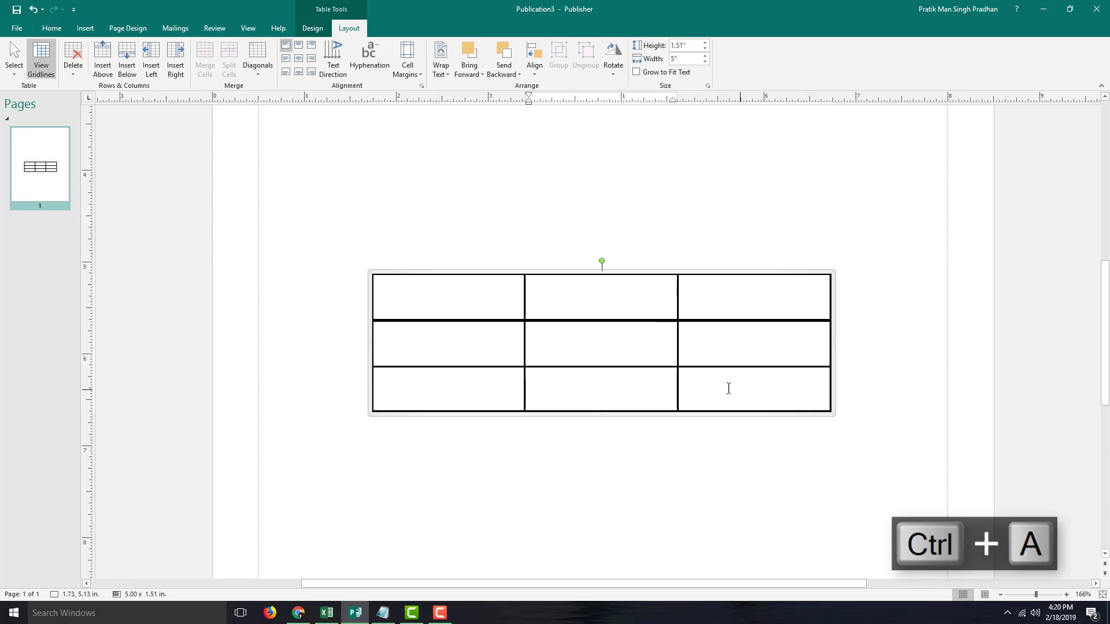
# Scale the table height to 150% in Format Table's Size settings, making it 2.27" tall
pyautogui.moveTo(733, 382); pyautogui.dragTo(523, 319)
pyautogui.rightClick(523, 319)
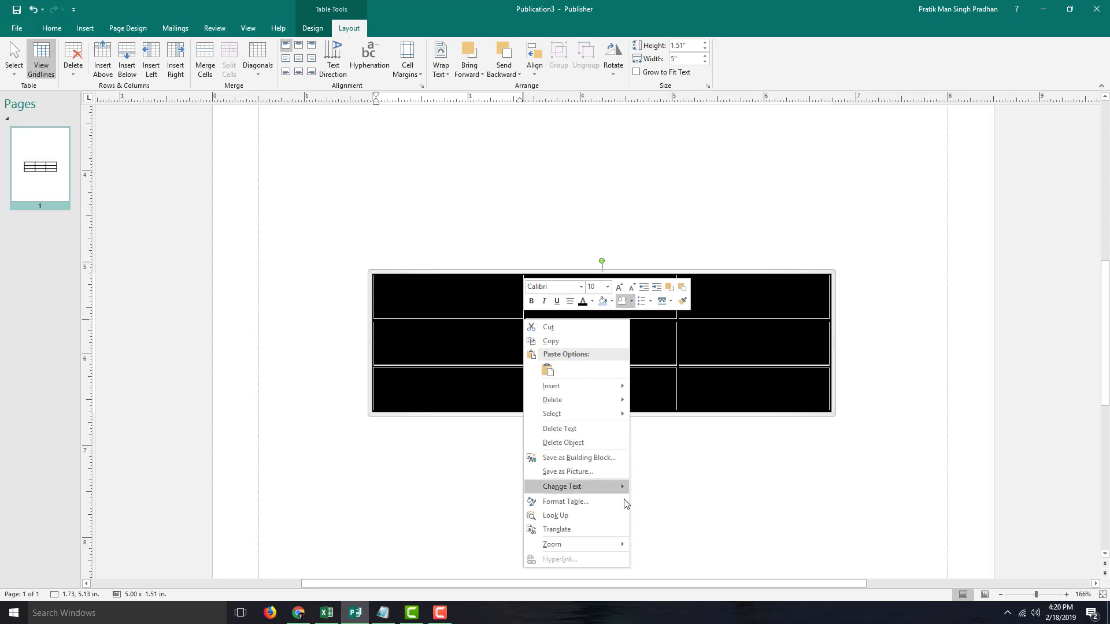
pyautogui.click(580, 502)
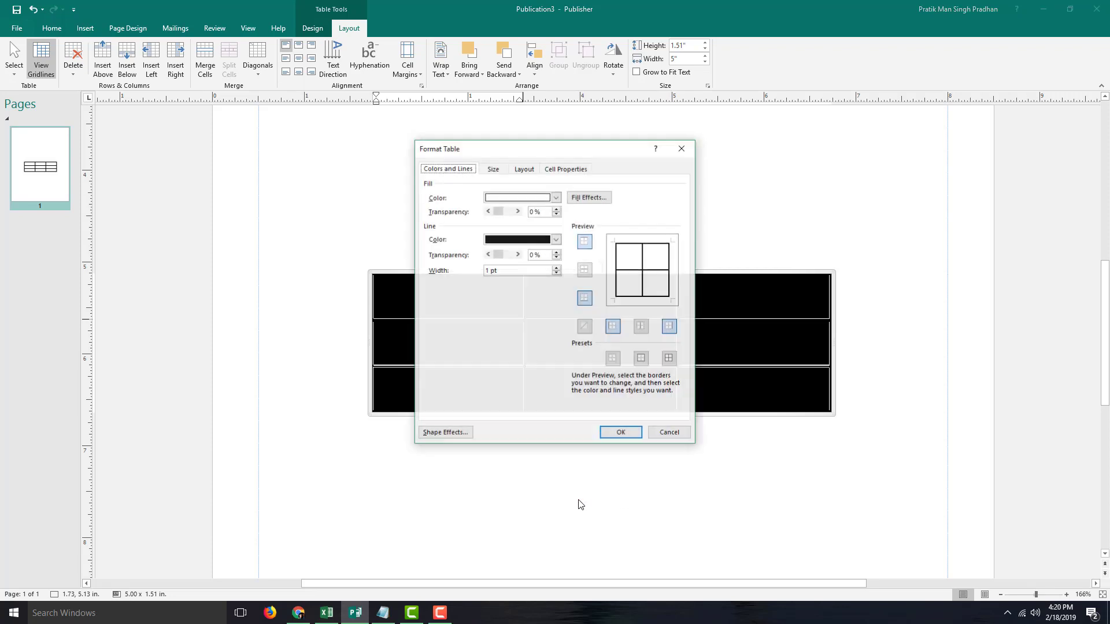
pyautogui.click(498, 171)
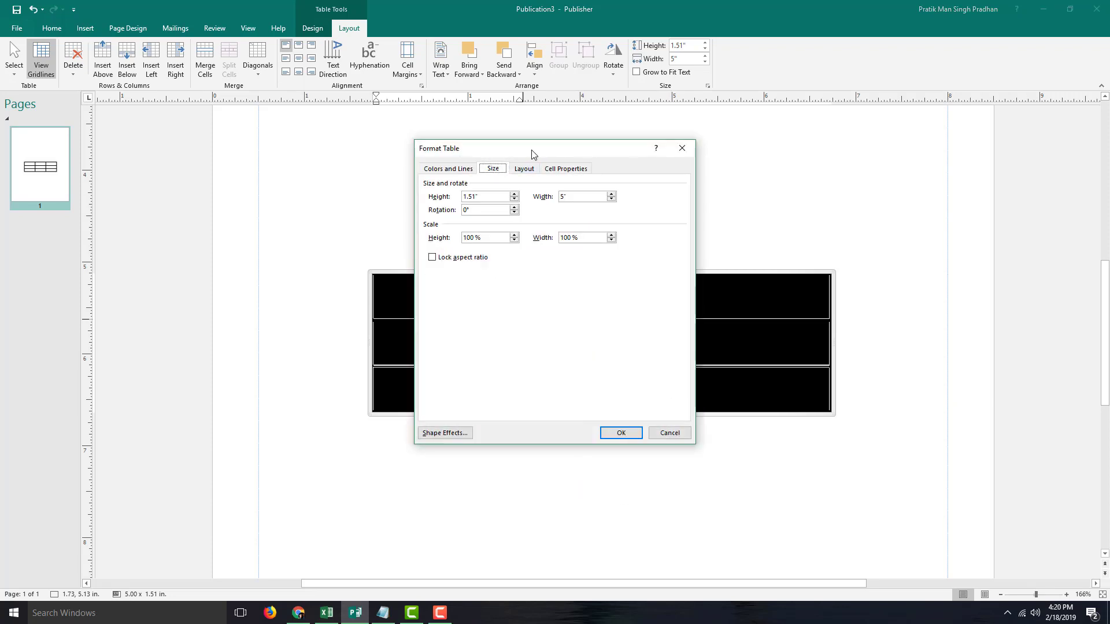
pyautogui.moveTo(557, 153); pyautogui.dragTo(830, 215)
pyautogui.click(787, 256)
pyautogui.click(787, 255)
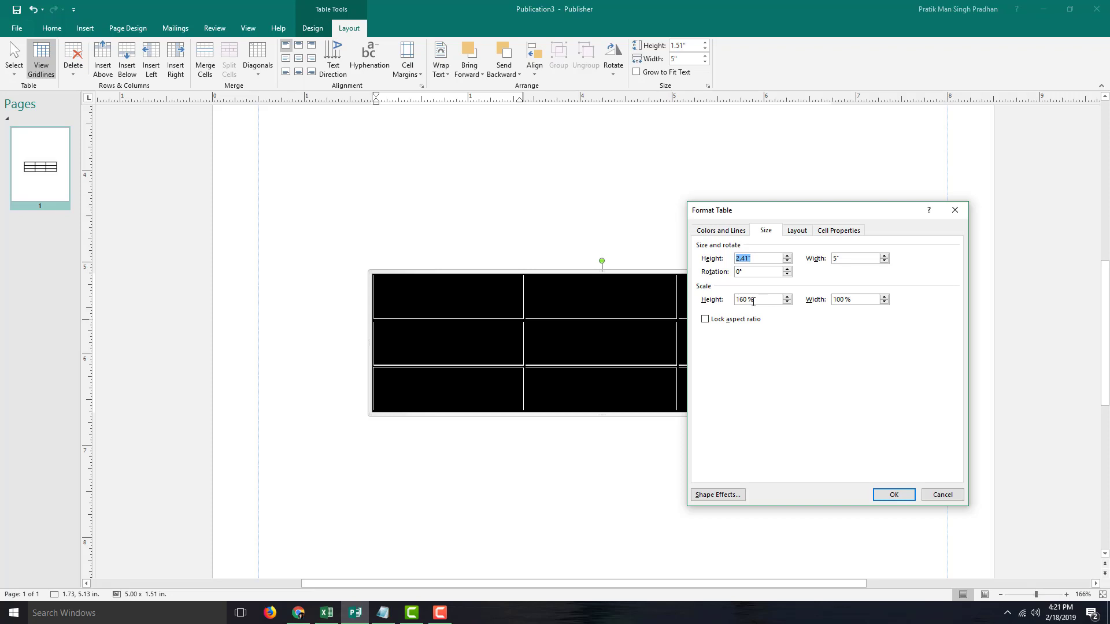
pyautogui.moveTo(762, 301); pyautogui.dragTo(691, 303)
pyautogui.write('150')
pyautogui.click(891, 495)
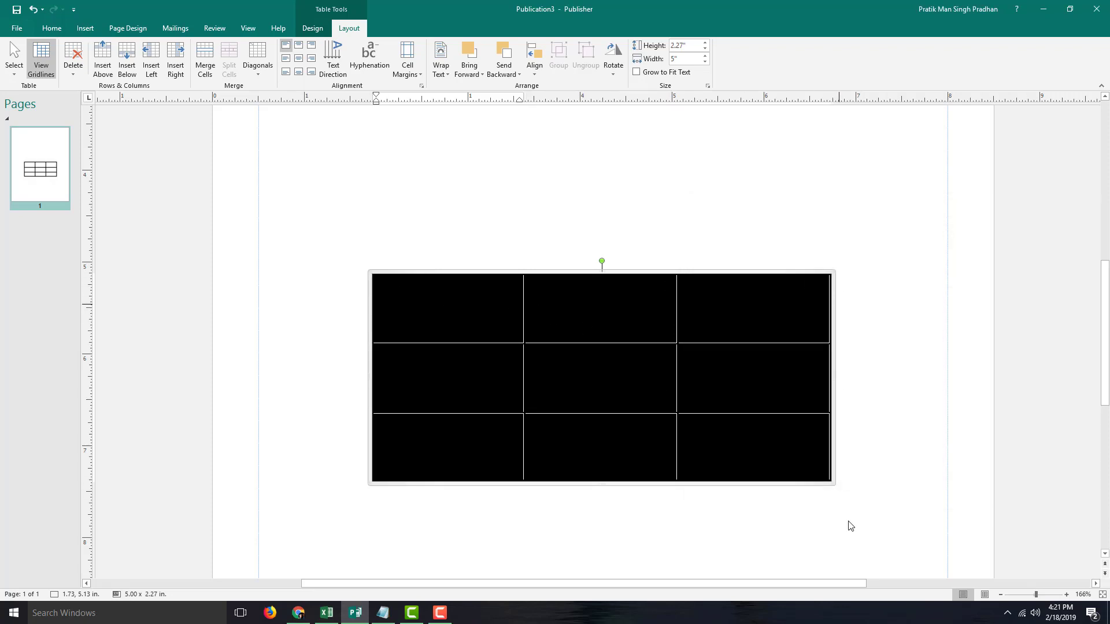
# Turn on Lock aspect ratio in the table's Format Table size settings
pyautogui.rightClick(821, 341)
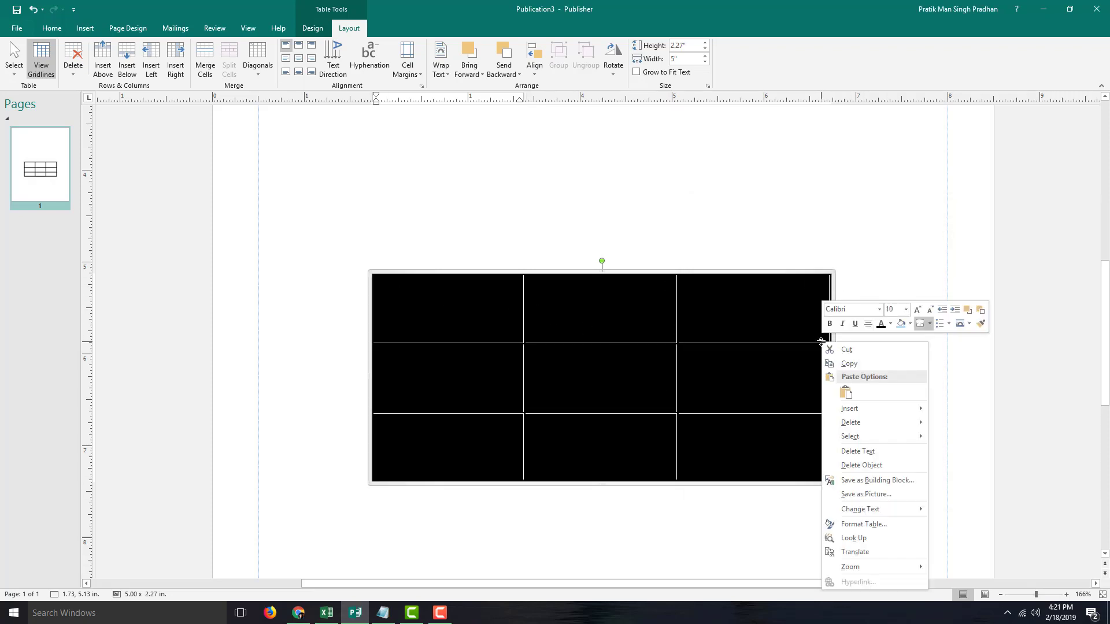
pyautogui.click(867, 525)
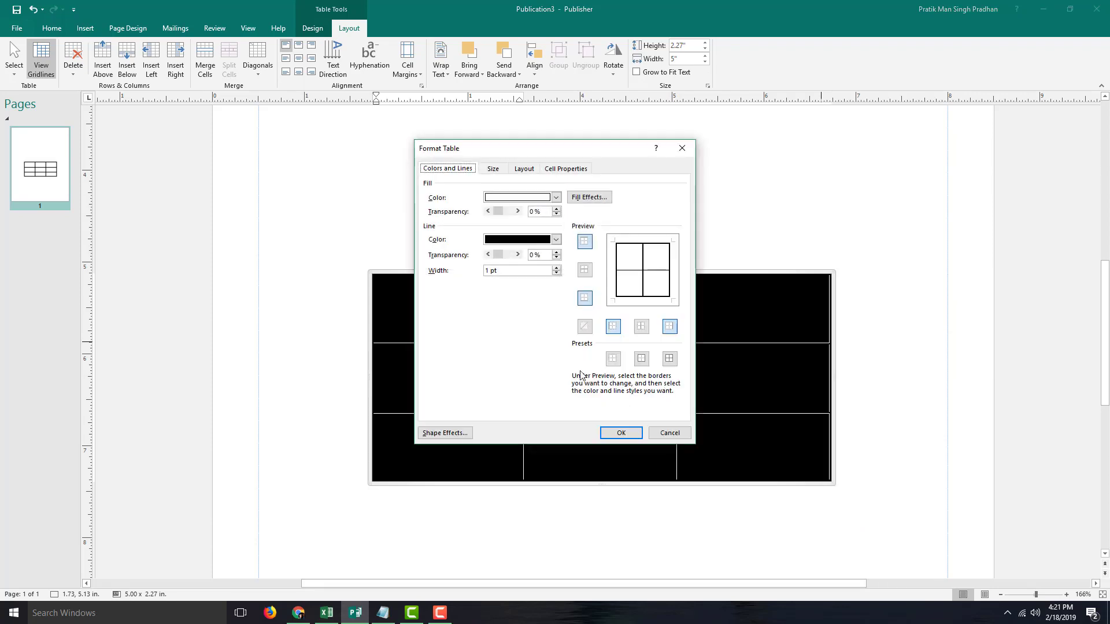
pyautogui.click(523, 168)
pyautogui.click(493, 168)
pyautogui.click(480, 258)
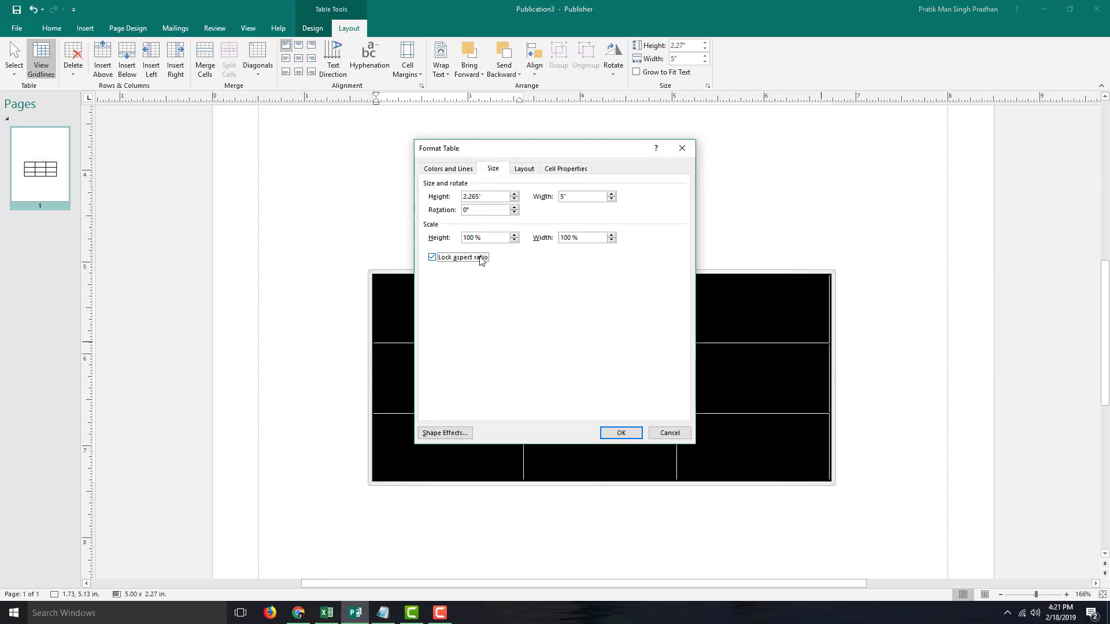
pyautogui.click(621, 433)
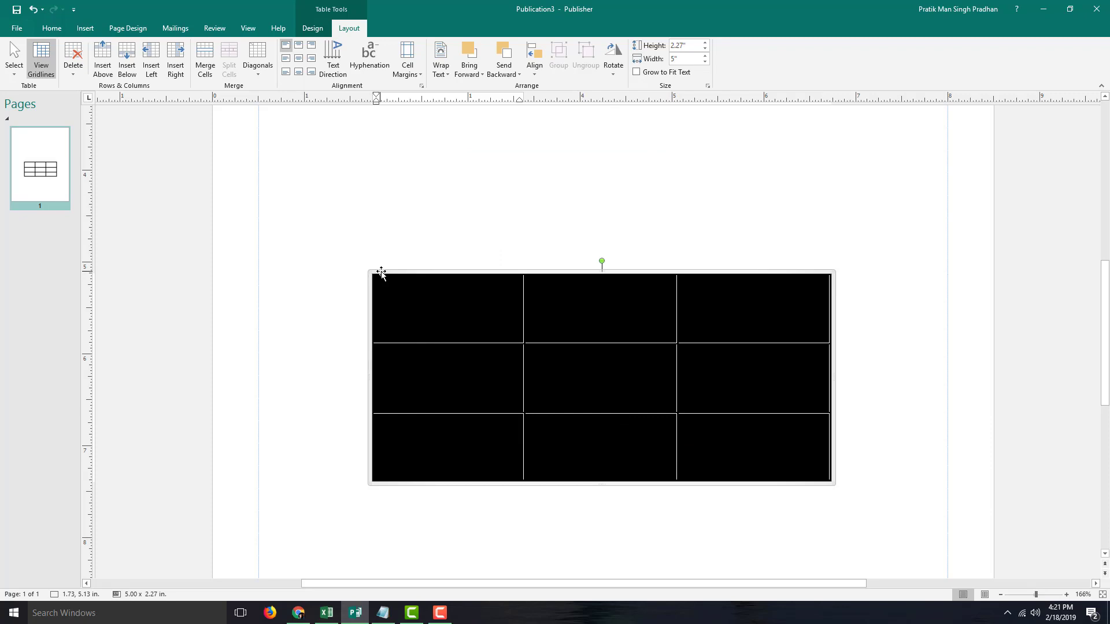
# Scale the table proportionally to about 149% (7.47 x 3.38 in) and move it up-left
pyautogui.click(520, 280)
pyautogui.rightClick(520, 280)
pyautogui.click(431, 272)
pyautogui.rightClick(431, 272)
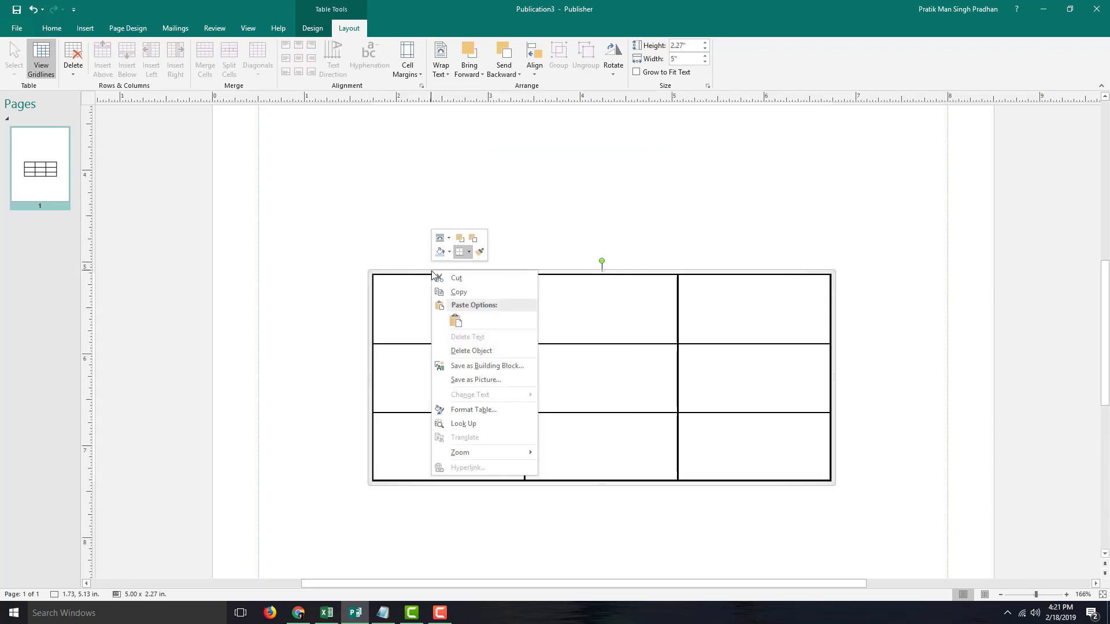
pyautogui.click(482, 414)
pyautogui.click(525, 168)
pyautogui.click(493, 169)
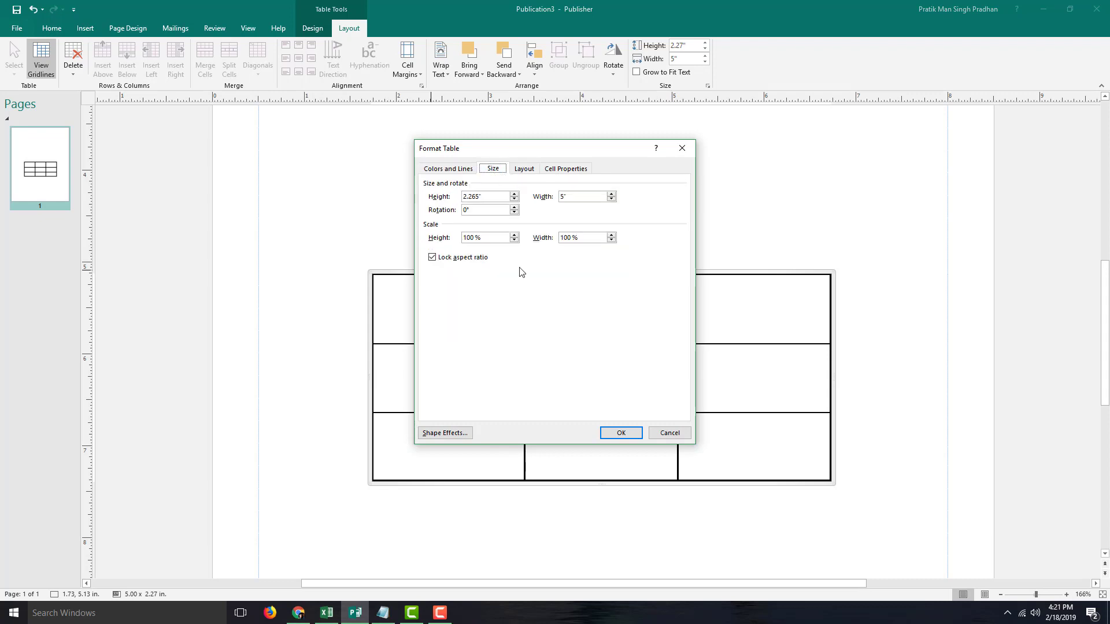
pyautogui.click(513, 234)
pyautogui.click(514, 194)
pyautogui.click(620, 434)
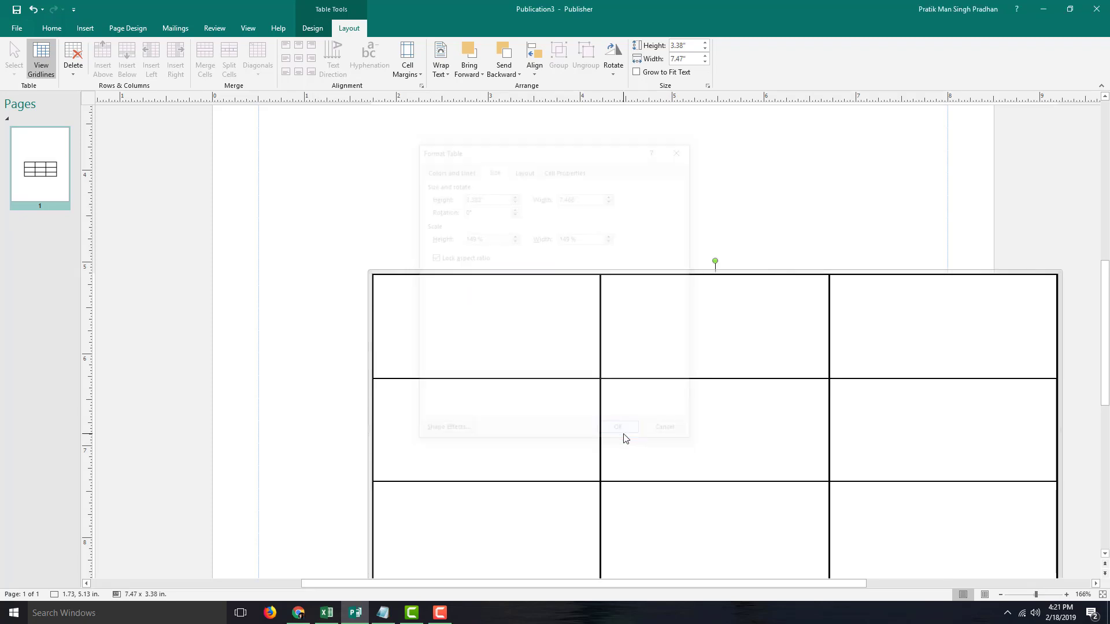
pyautogui.moveTo(675, 273); pyautogui.dragTo(592, 218)
pyautogui.click(569, 309)
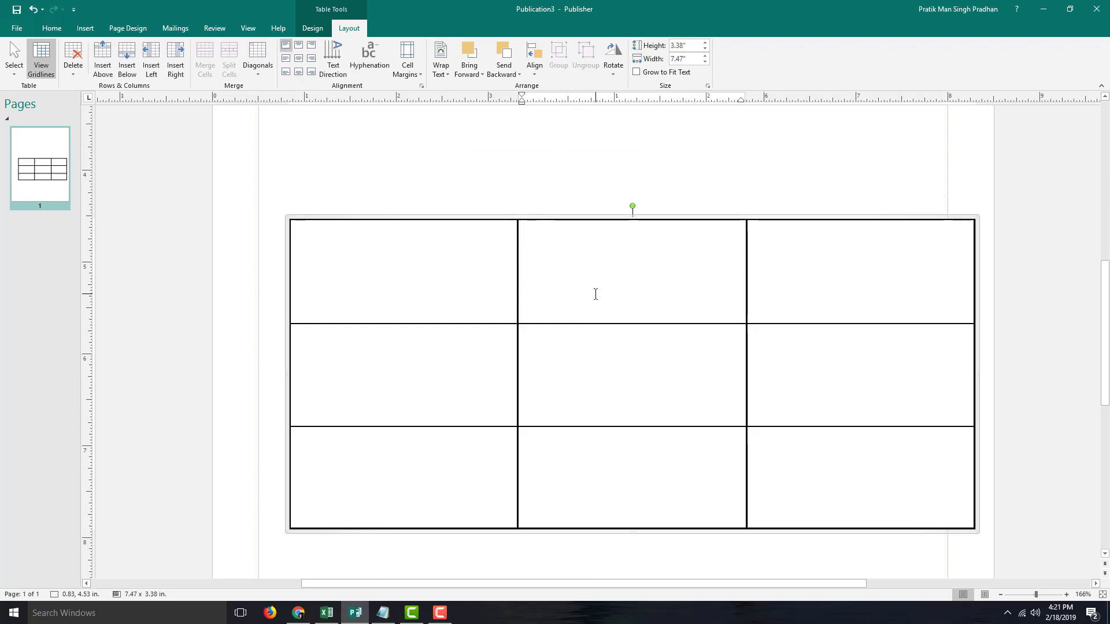
# Type the placeholder text dfg into each of the nine table cells
pyautogui.write('dfg')
pyautogui.click(584, 370)
pyautogui.write('dfg')
pyautogui.click(555, 466)
pyautogui.write('dfg')
pyautogui.click(492, 439)
pyautogui.write('dfg')
pyautogui.click(467, 343)
pyautogui.write('g')
pyautogui.click(458, 306)
pyautogui.write('dfg')
pyautogui.click(785, 293)
pyautogui.write('dfg')
pyautogui.click(838, 367)
pyautogui.write('dfg')
pyautogui.click(823, 480)
pyautogui.write('dfg')
# Select the dfg text in the top-left cell
pyautogui.click(578, 373)
pyautogui.moveTo(363, 261); pyautogui.dragTo(255, 220)
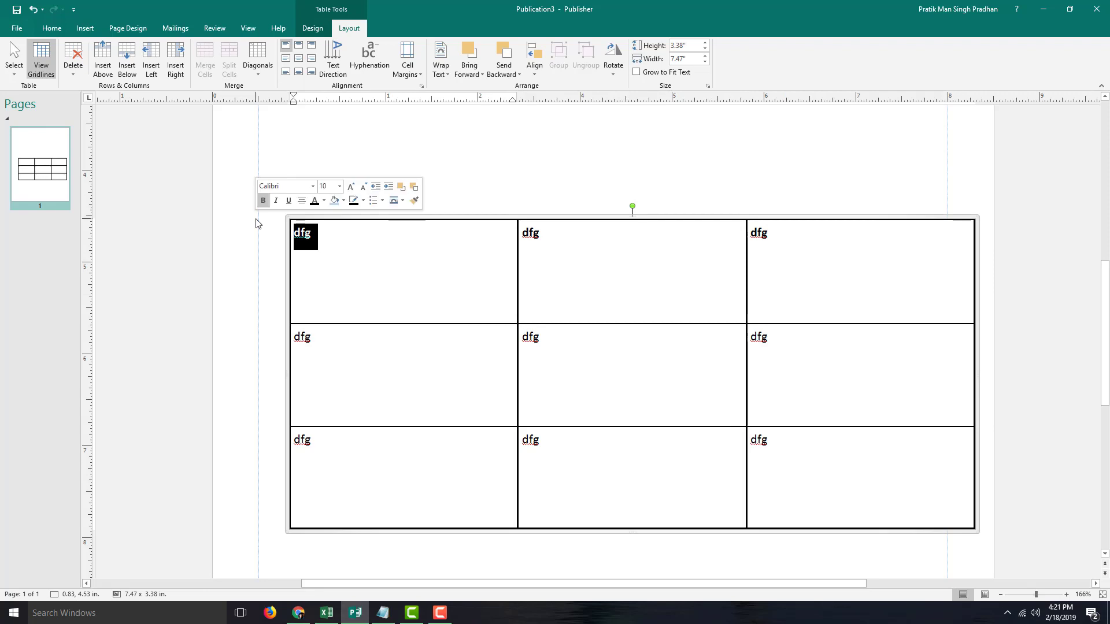
pyautogui.click(330, 299)
pyautogui.moveTo(341, 289); pyautogui.dragTo(277, 226)
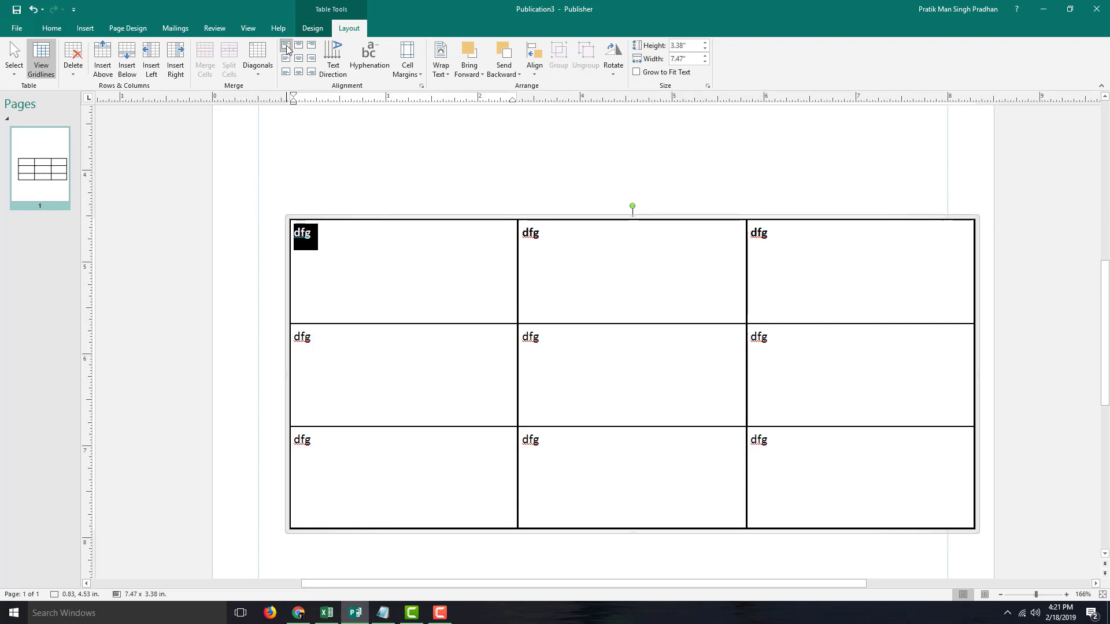
# Try middle-left and bottom-left alignment on the left column's dfg text
pyautogui.moveTo(318, 347); pyautogui.dragTo(291, 341)
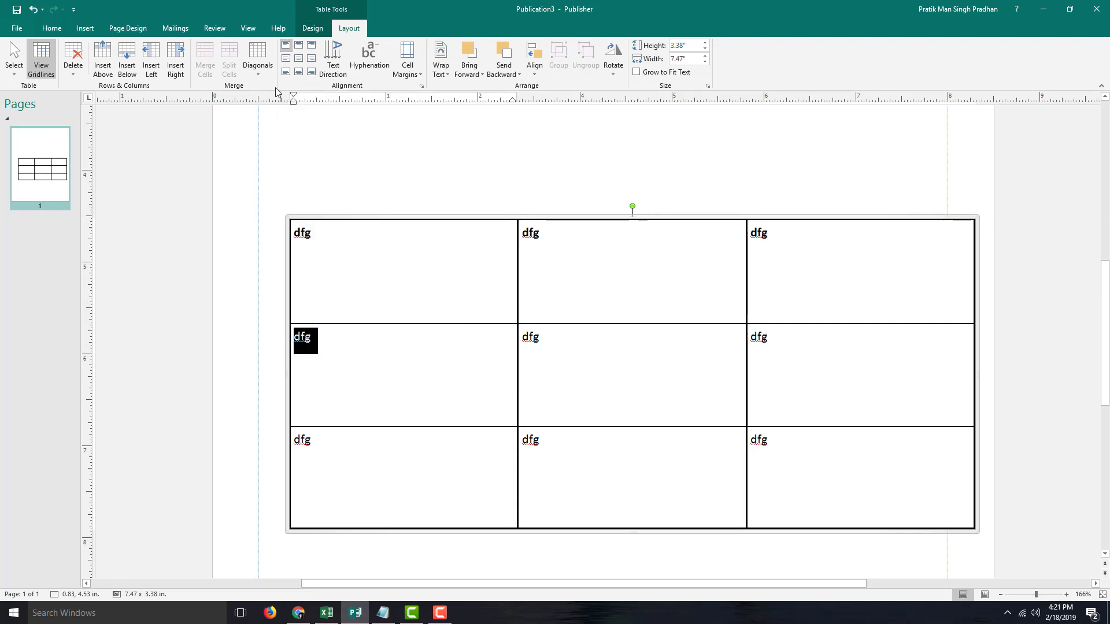
pyautogui.click(287, 60)
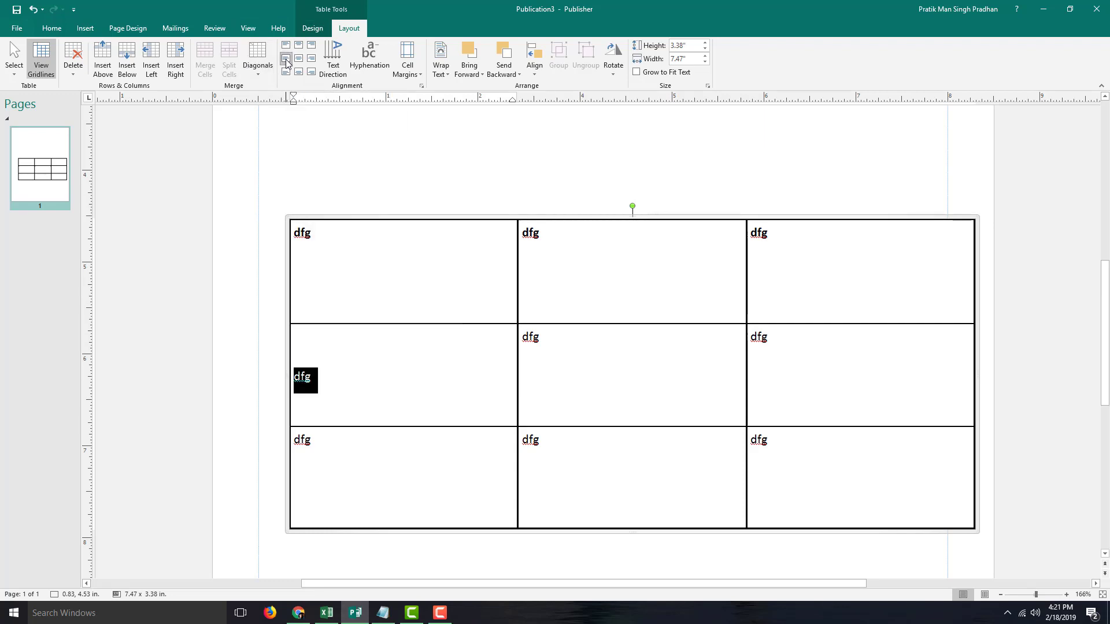
pyautogui.moveTo(314, 364); pyautogui.dragTo(278, 390)
pyautogui.moveTo(340, 447); pyautogui.dragTo(276, 448)
pyautogui.click(286, 72)
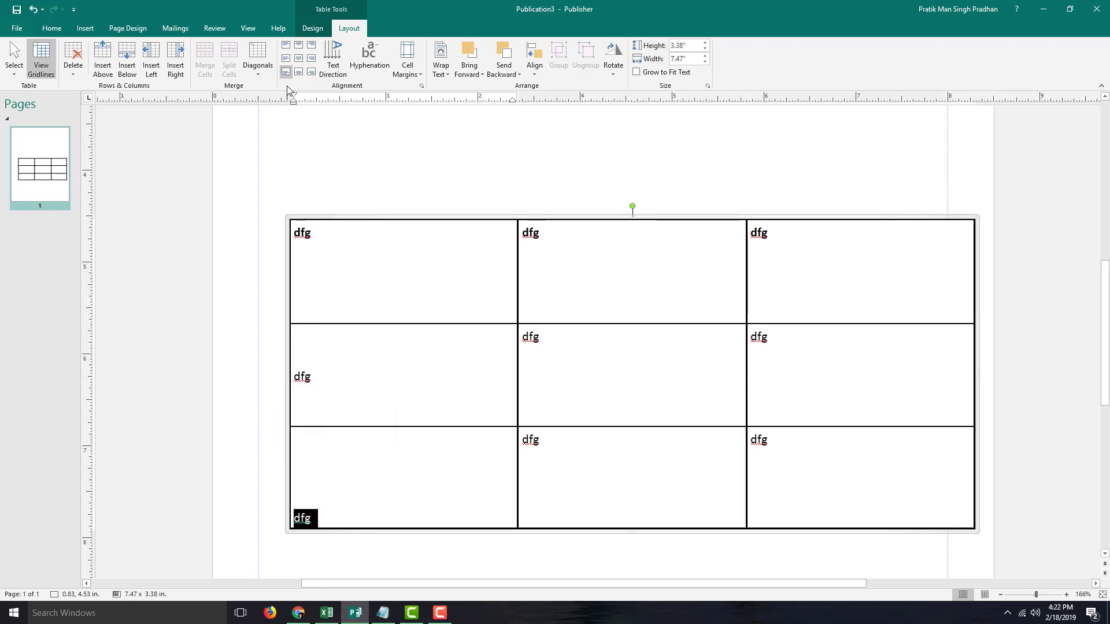
pyautogui.click(451, 448)
pyautogui.moveTo(550, 245); pyautogui.dragTo(503, 237)
pyautogui.click(564, 255)
# With the whole table selected, try every alignment option, ending on Align Center
pyautogui.moveTo(783, 450); pyautogui.dragTo(488, 289)
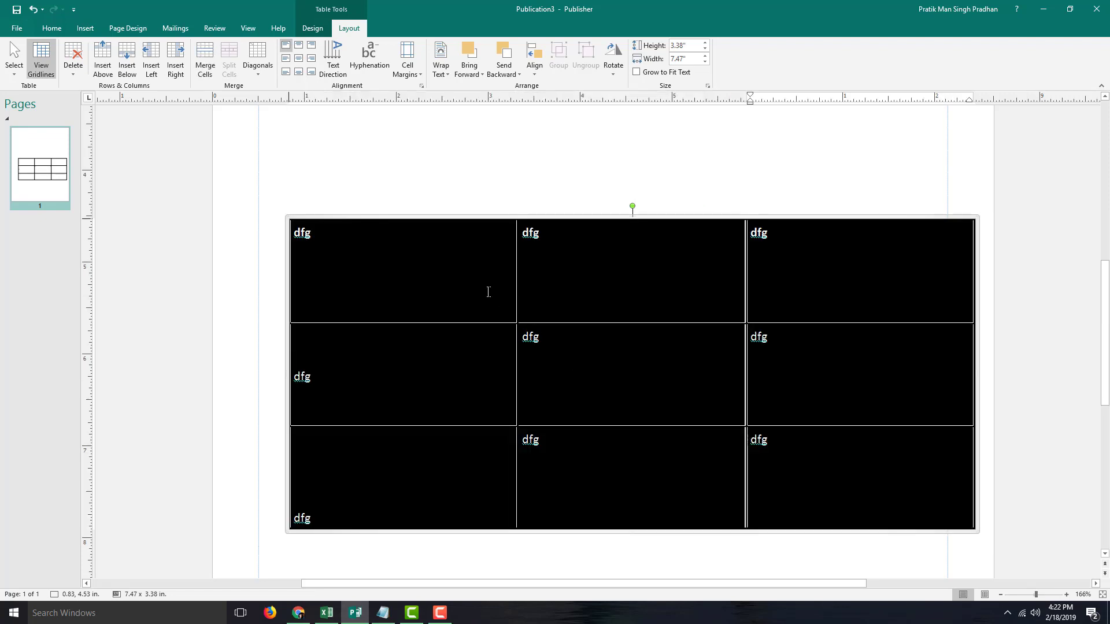
pyautogui.click(285, 45)
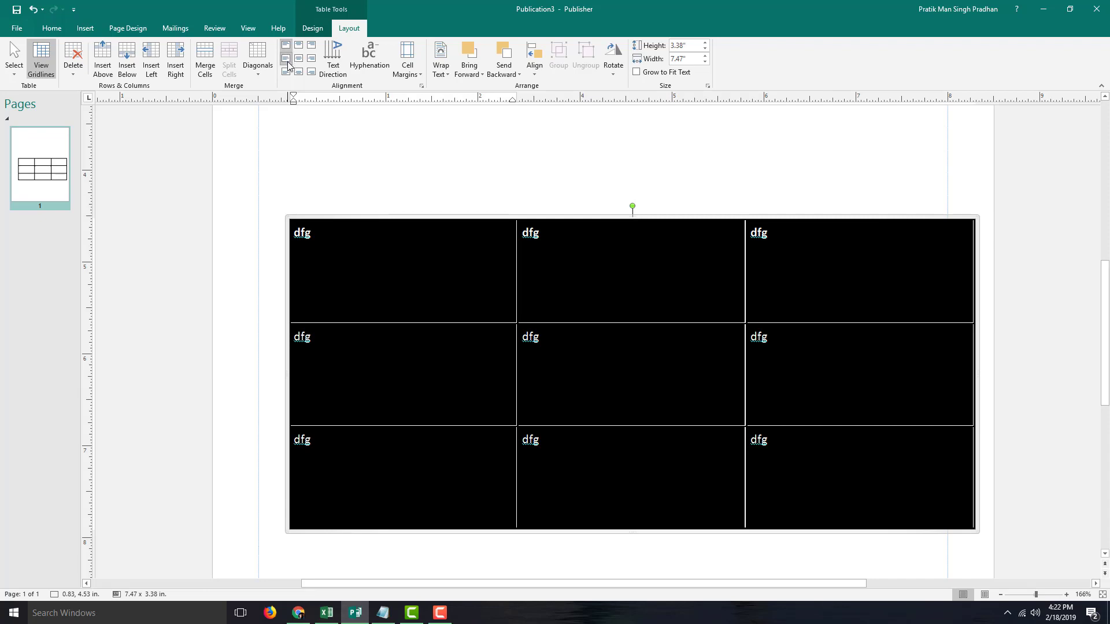
pyautogui.click(288, 60)
pyautogui.click(286, 72)
pyautogui.click(298, 47)
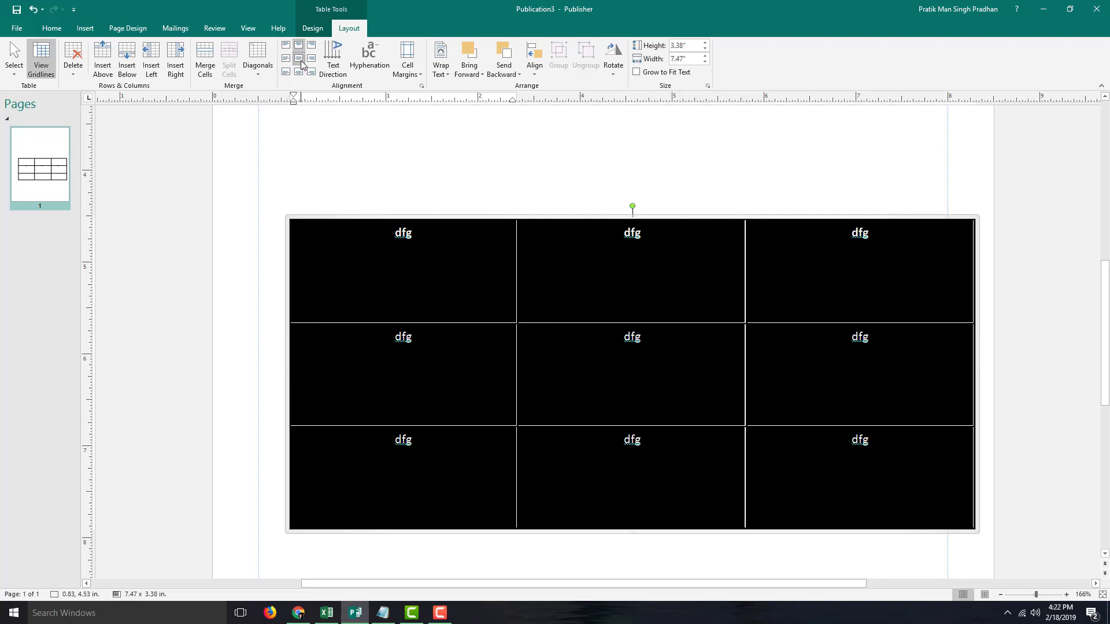
pyautogui.click(299, 59)
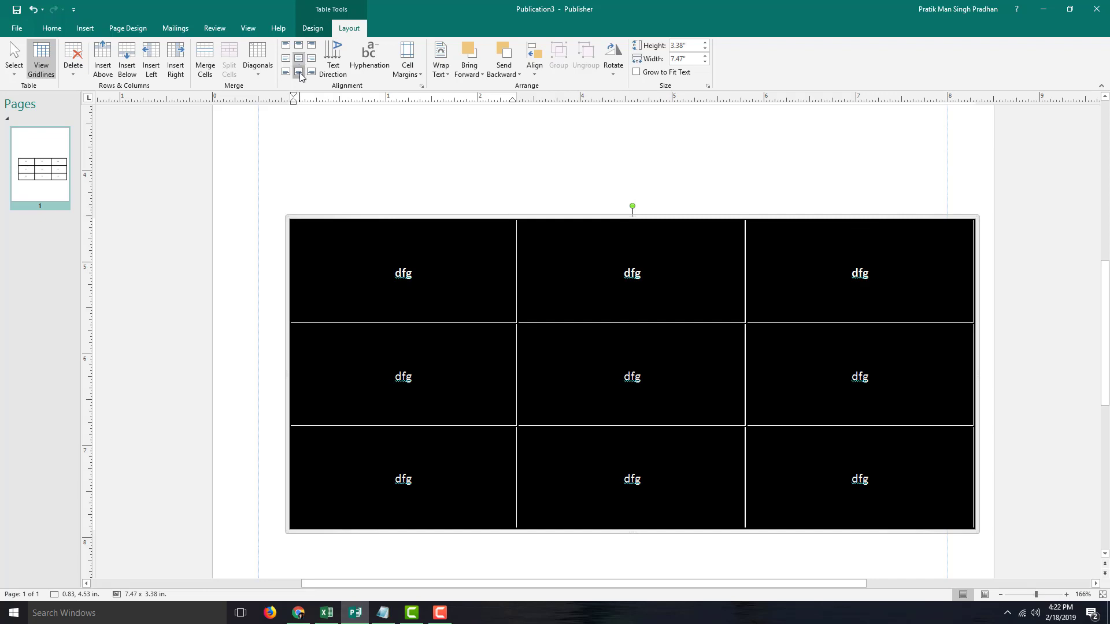
pyautogui.click(300, 73)
pyautogui.click(312, 49)
pyautogui.click(313, 60)
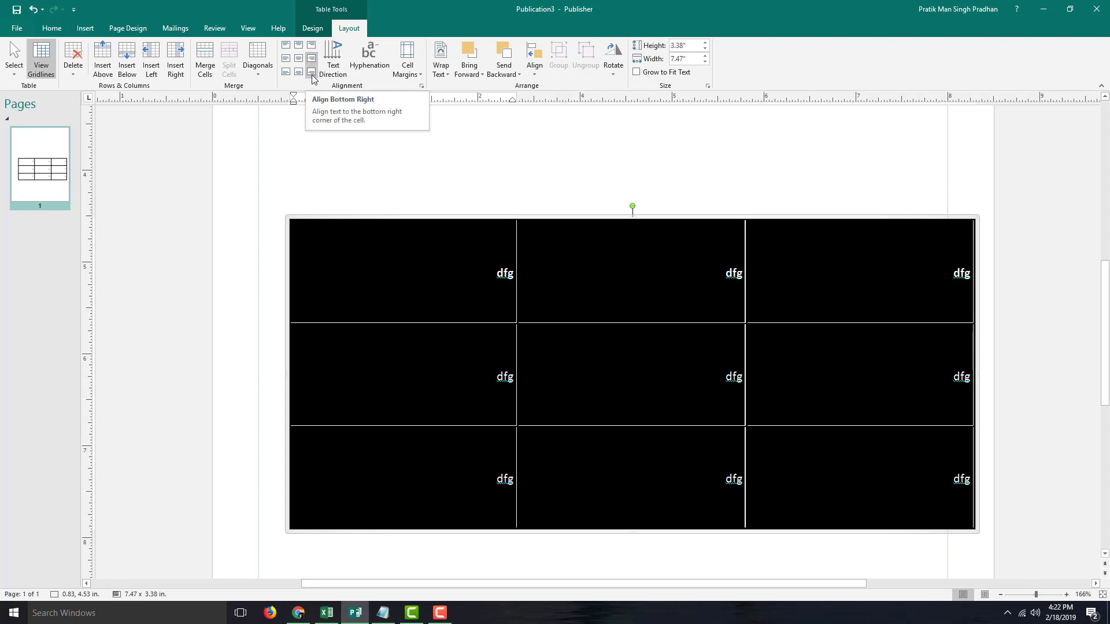
pyautogui.click(312, 74)
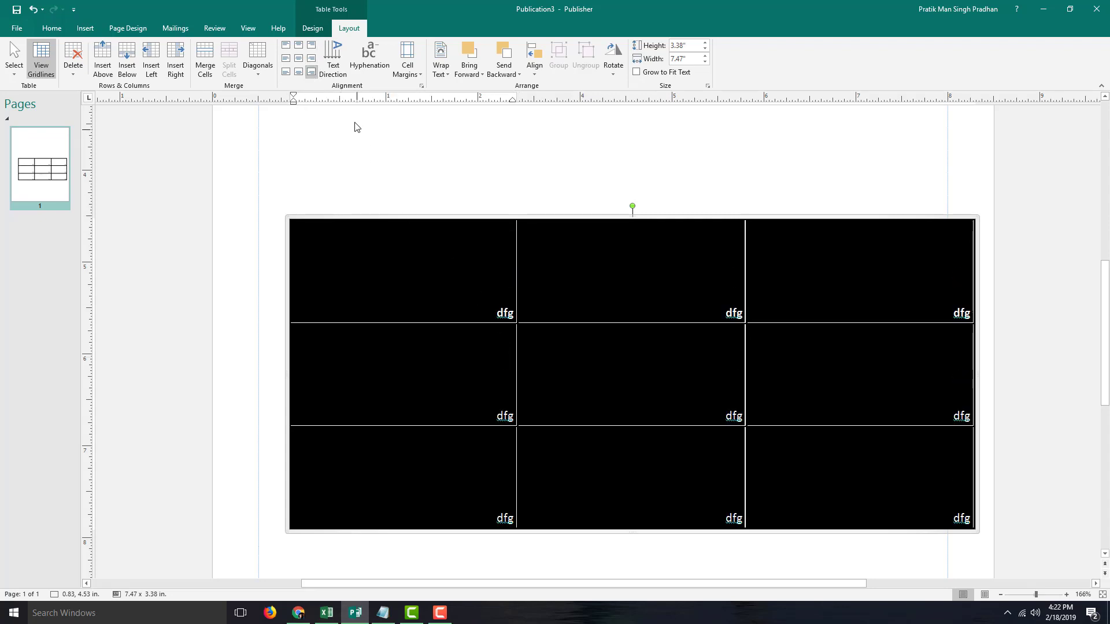
pyautogui.click(301, 59)
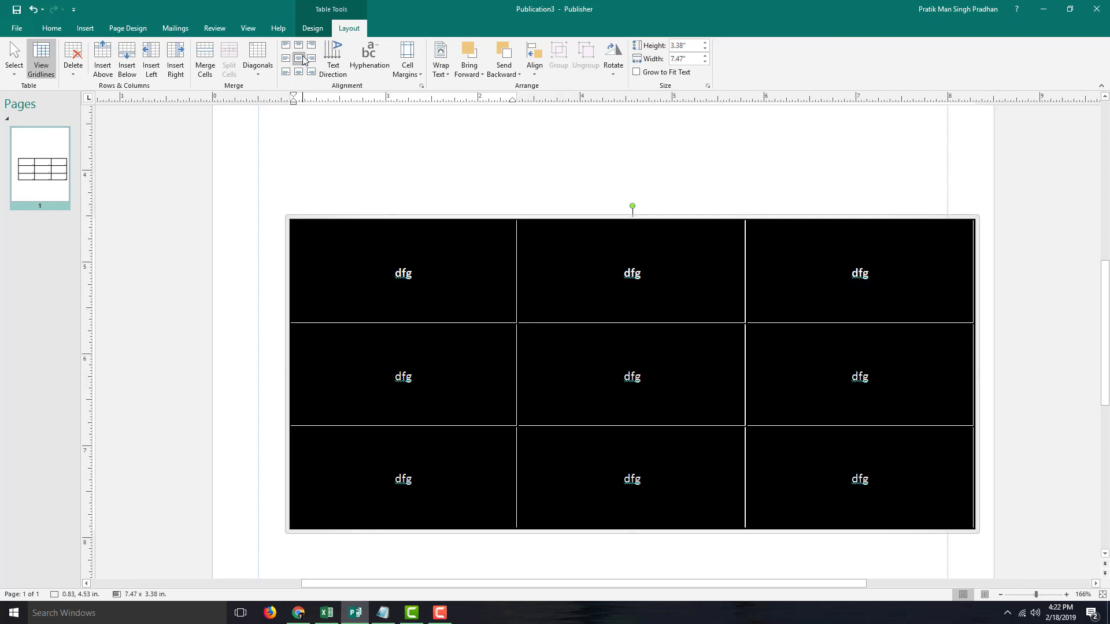
pyautogui.click(641, 273)
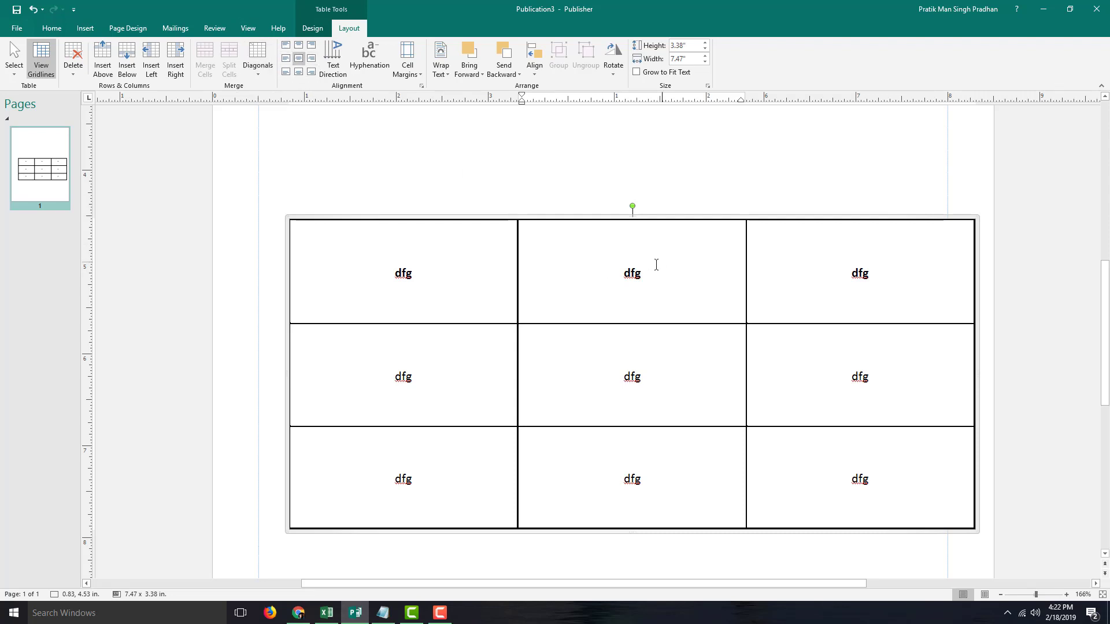
# Try left and right alignment on the top-middle cell's dfg, then re-centre it
pyautogui.doubleClick(635, 272)
pyautogui.click(286, 58)
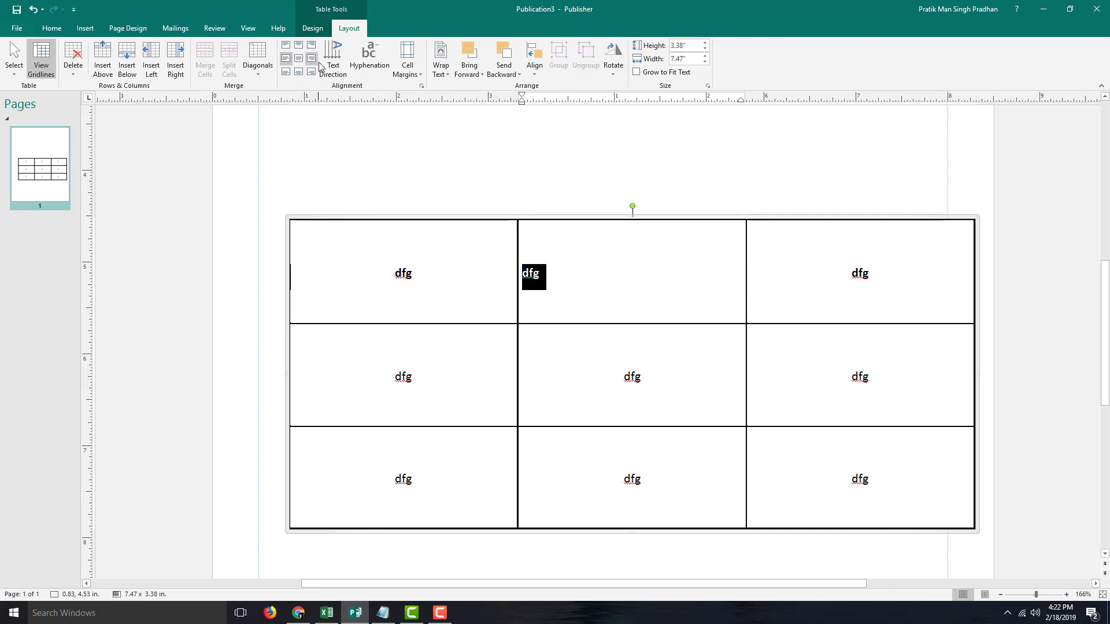
pyautogui.click(311, 58)
pyautogui.click(298, 58)
# Add ' fghfgh fgghgf' and a second line 'Hfgh' to the top-middle cell
pyautogui.click(654, 275)
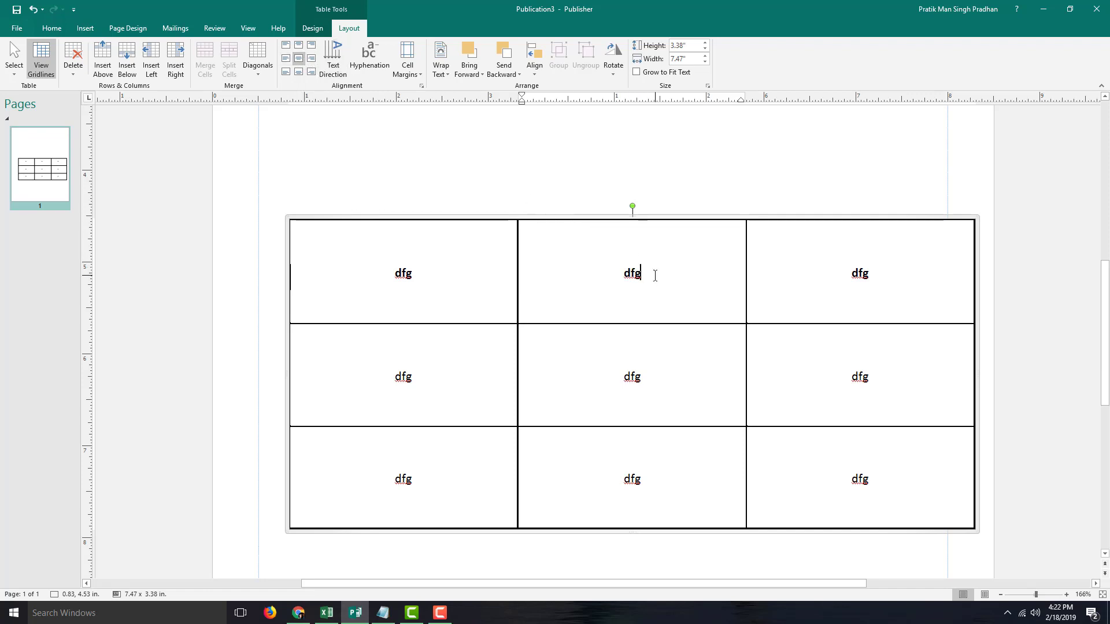
pyautogui.write('fghfgh fgghgf')
pyautogui.press('Return')
pyautogui.write('Hfgh')
pyautogui.press('Return')
pyautogui.write('Fg')
pyautogui.press('Return')
pyautogui.write('Hf')
pyautogui.press('BackSpace')
pyautogui.press('BackSpace')
pyautogui.press('BackSpace')
pyautogui.press('BackSpace')
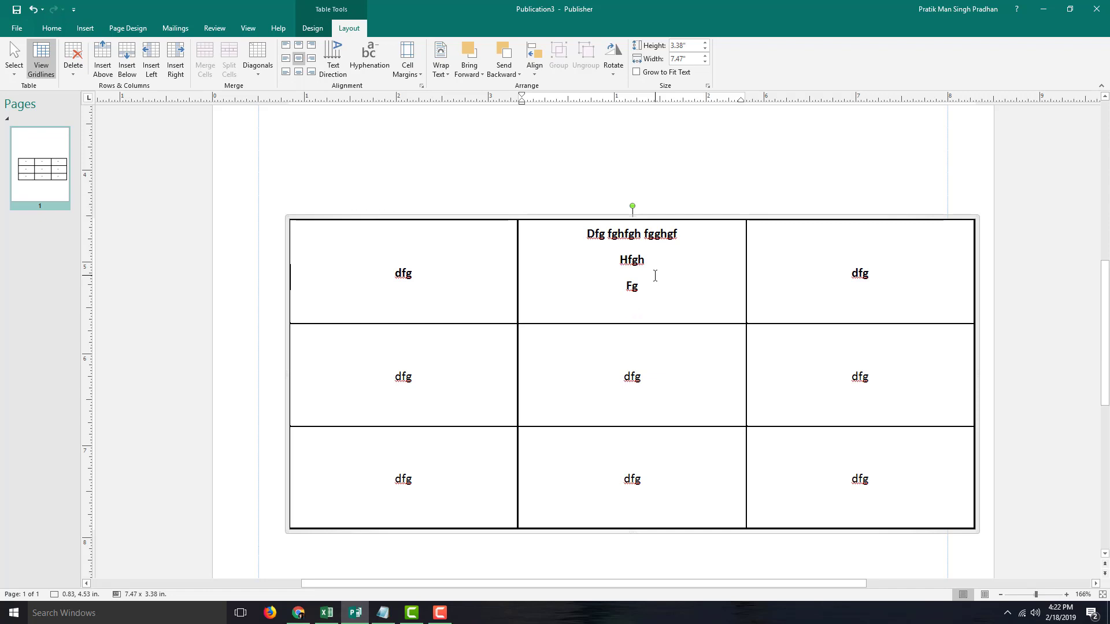
pyautogui.press('BackSpace')
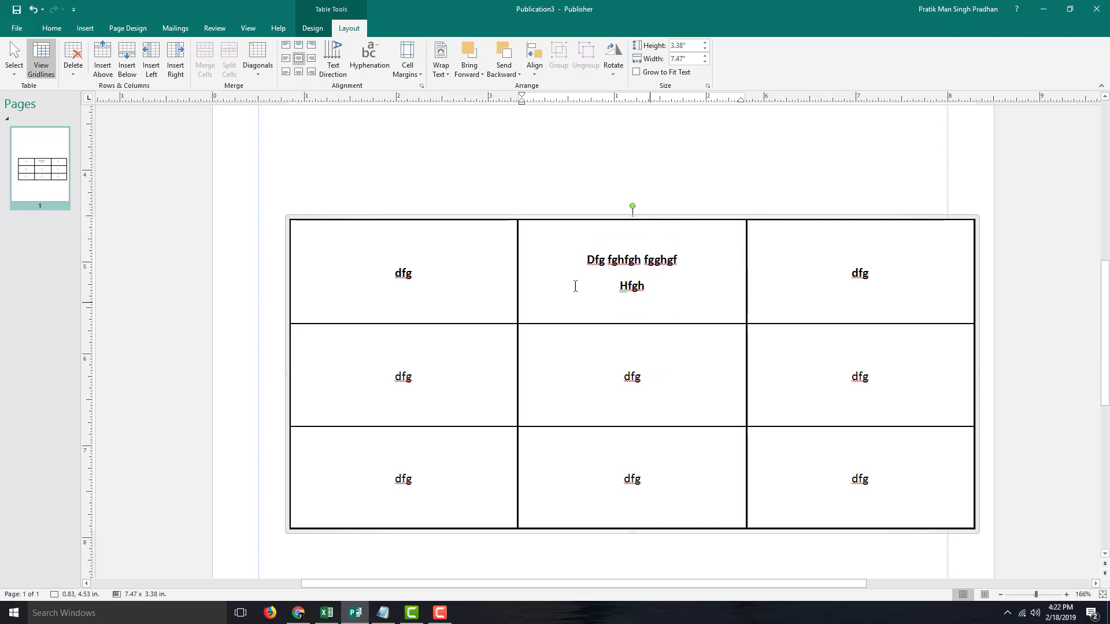
# Delete the table's middle row
pyautogui.scroll(1, 682, 367)
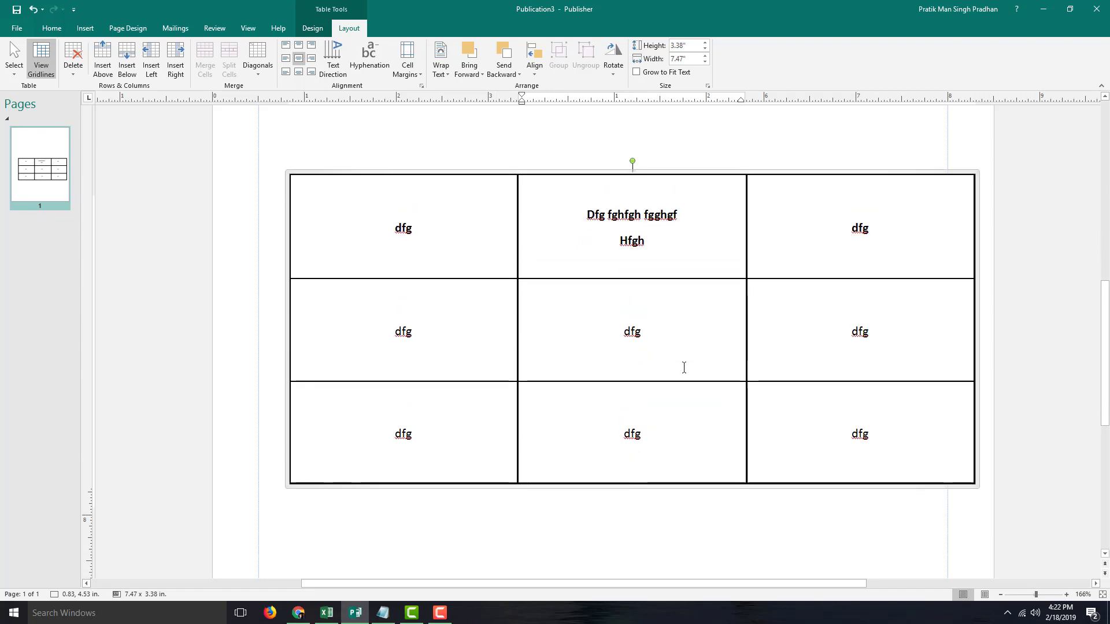
pyautogui.scroll(-3, 682, 367)
pyautogui.scroll(1, 682, 367)
pyautogui.moveTo(825, 267); pyautogui.dragTo(499, 258)
pyautogui.rightClick(500, 258)
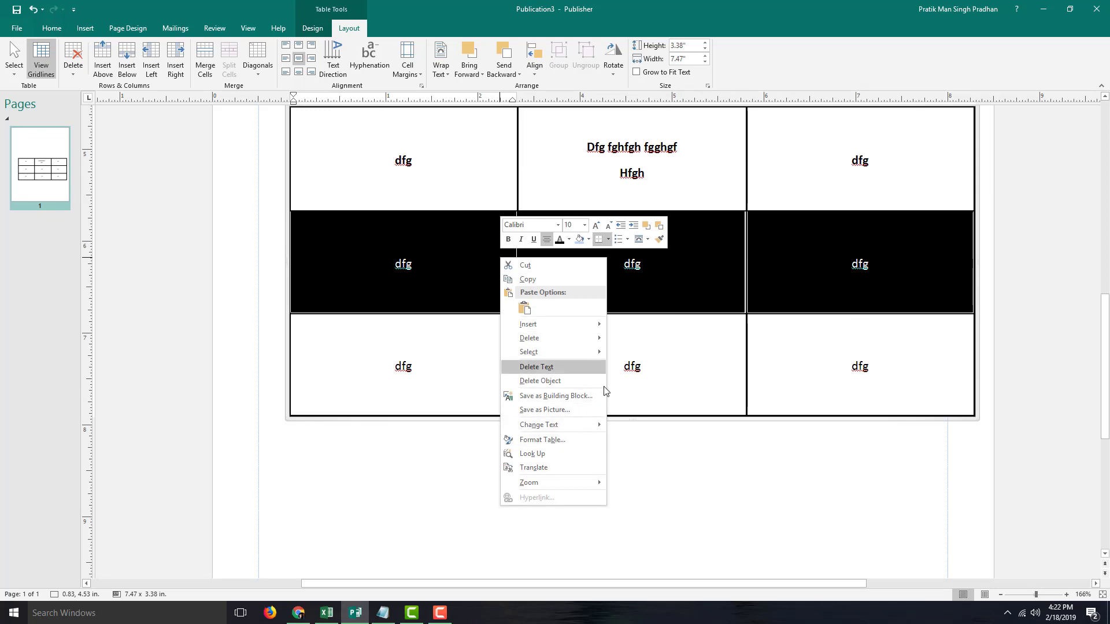
pyautogui.moveTo(586, 346)
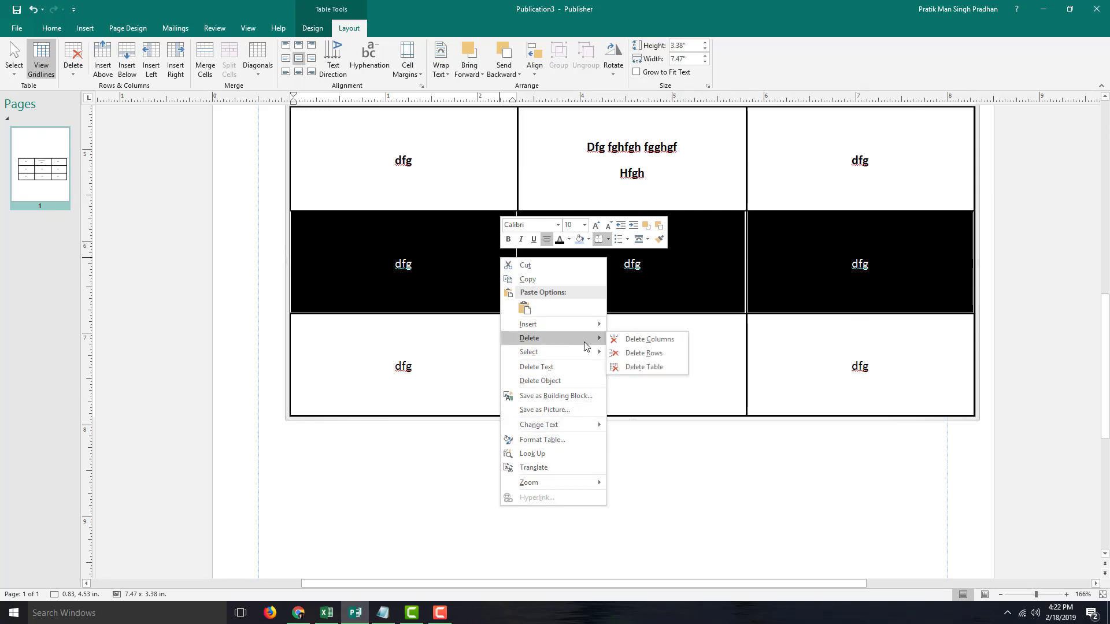
pyautogui.click(652, 354)
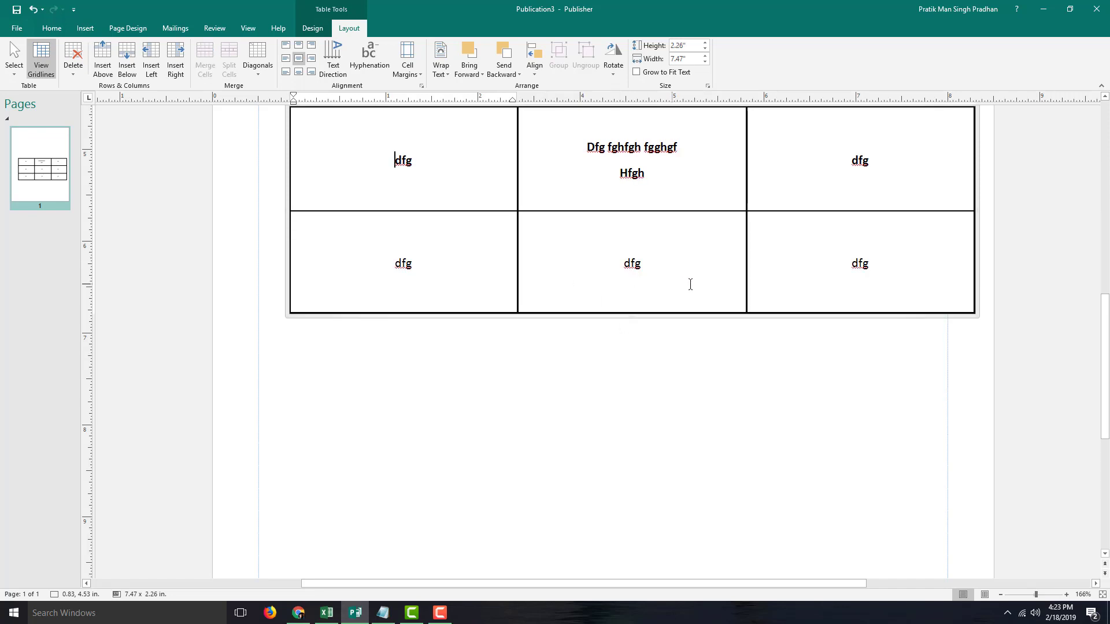
# Add two empty rows at the bottom of the table with Tab from the last cell
pyautogui.click(933, 281)
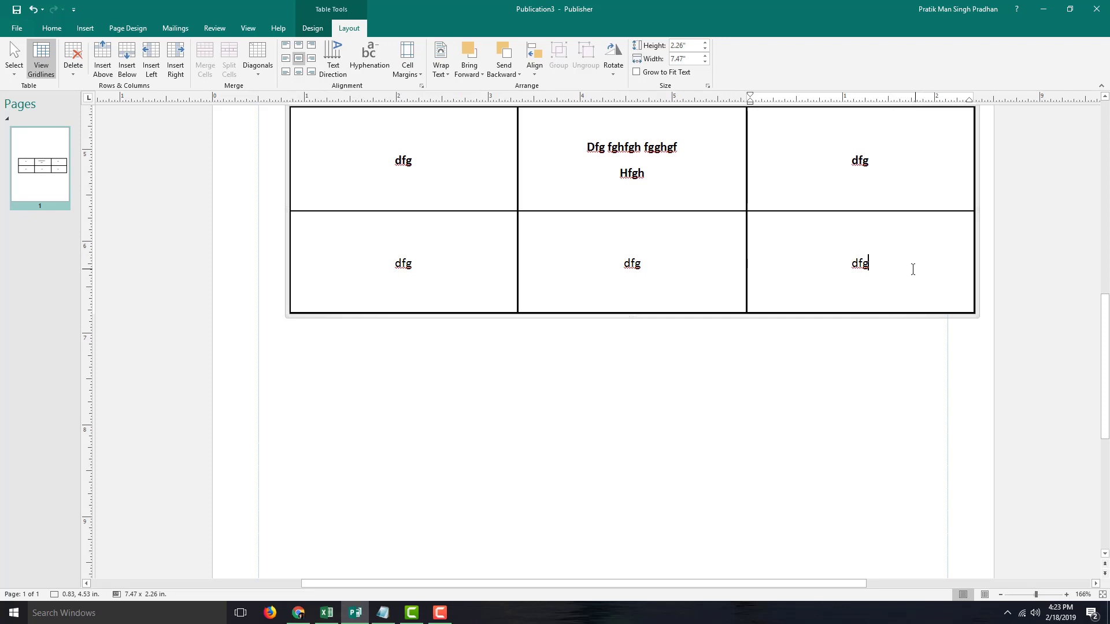
pyautogui.press('Tab')
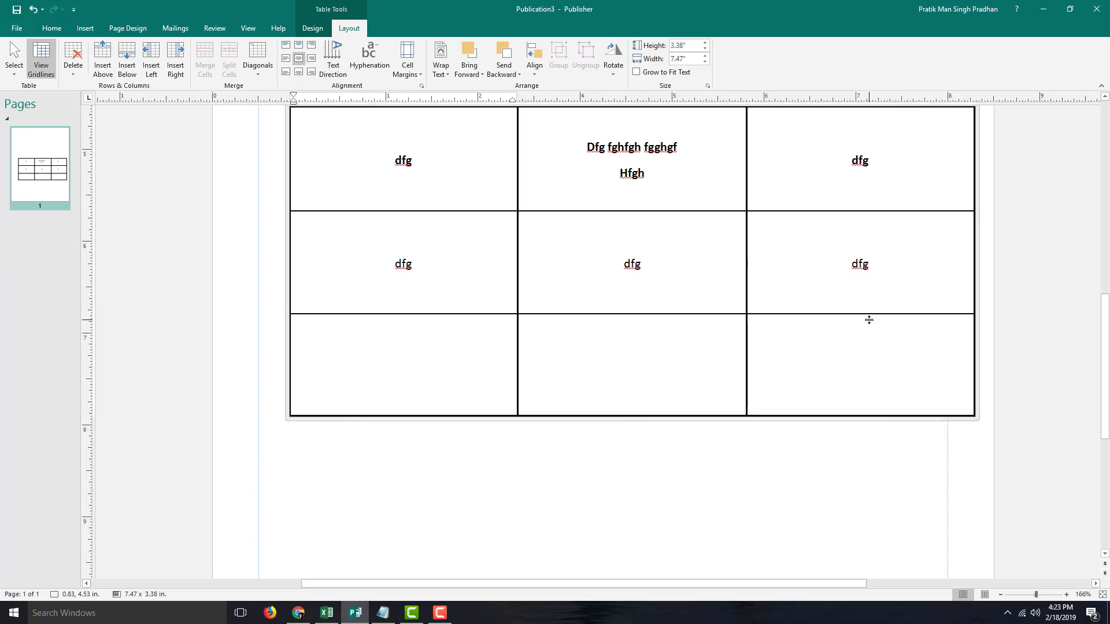
pyautogui.press('Tab')
pyautogui.press('Tab')
pyautogui.press('Tab')
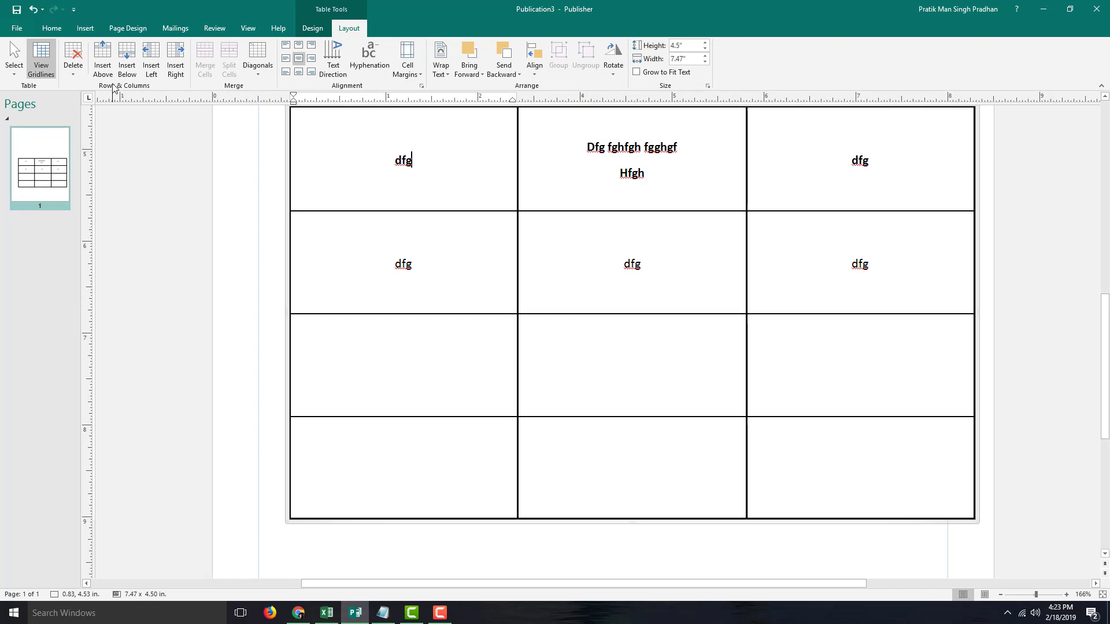
# Add an empty row below the first row and another at the table's top
pyautogui.click(128, 56)
pyautogui.click(438, 232)
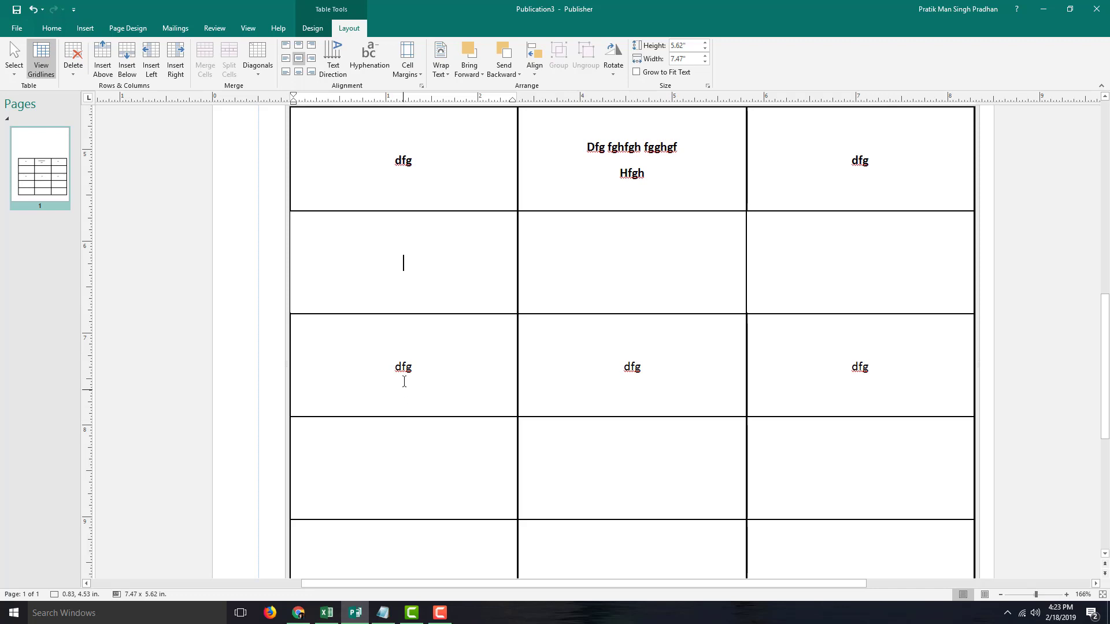
pyautogui.scroll(1, 431, 174)
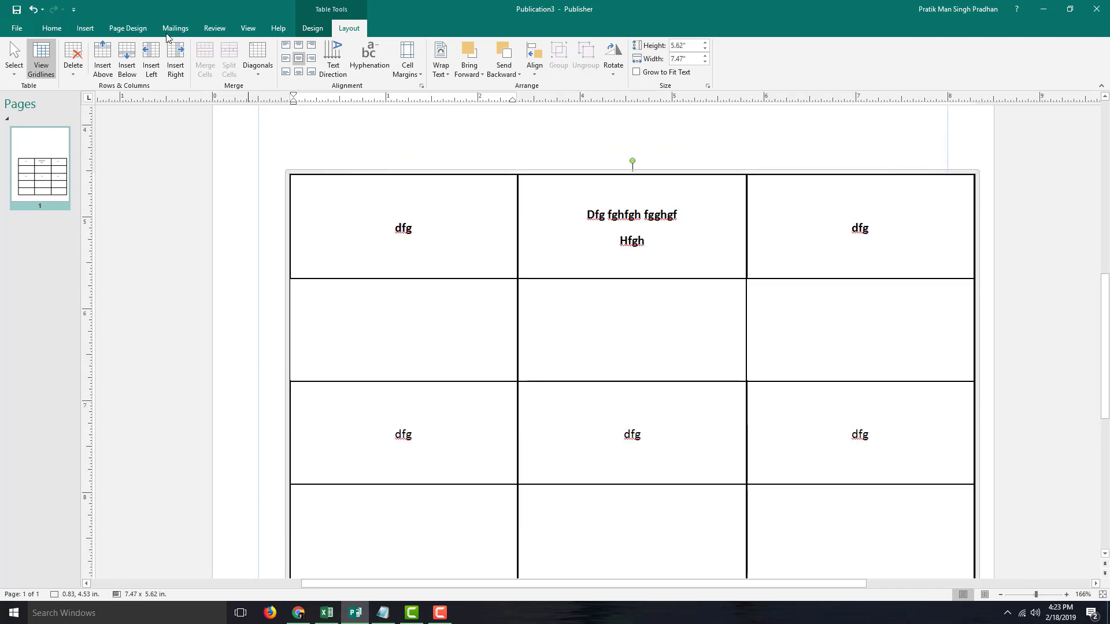
pyautogui.click(104, 58)
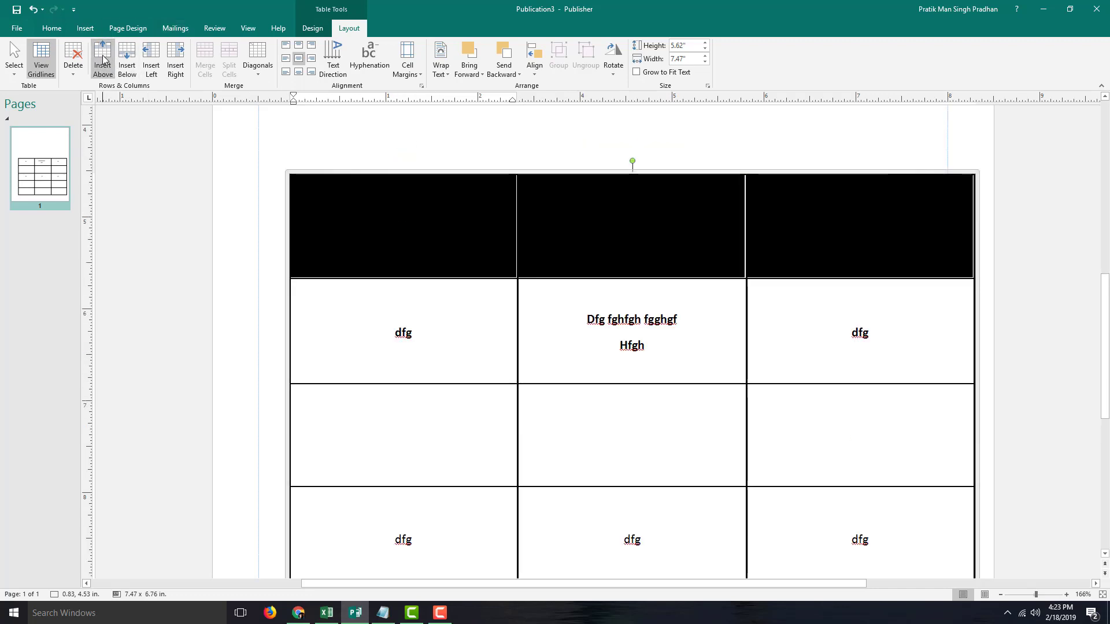
# Insert two empty columns beside the middle column, bringing the table to six by five
pyautogui.click(547, 222)
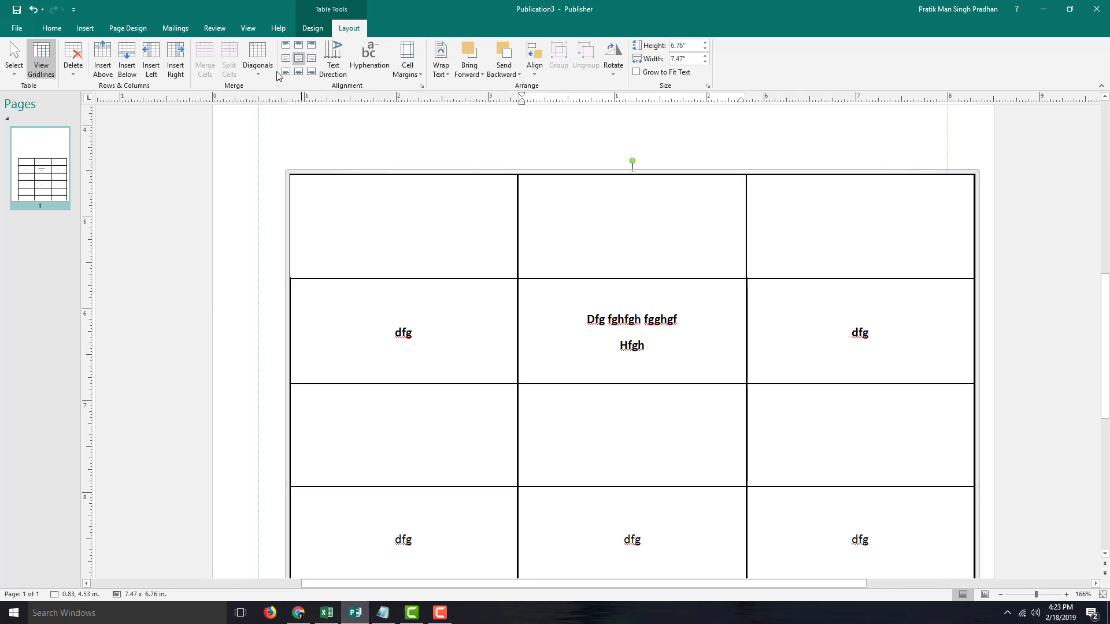
pyautogui.click(150, 58)
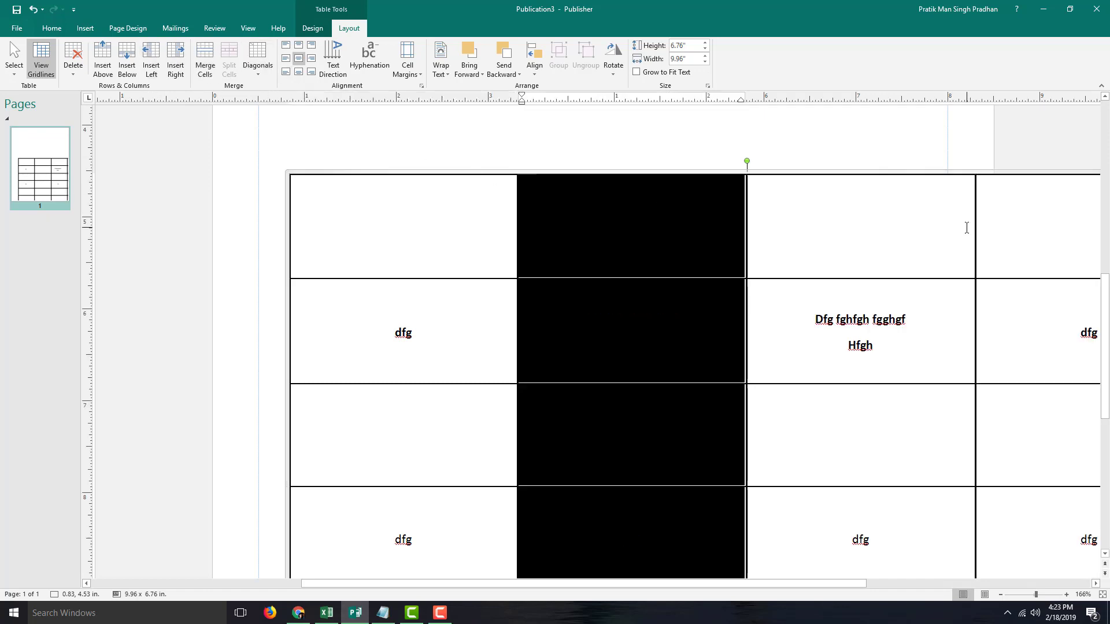
pyautogui.click(977, 220)
pyautogui.click(436, 204)
pyautogui.click(178, 55)
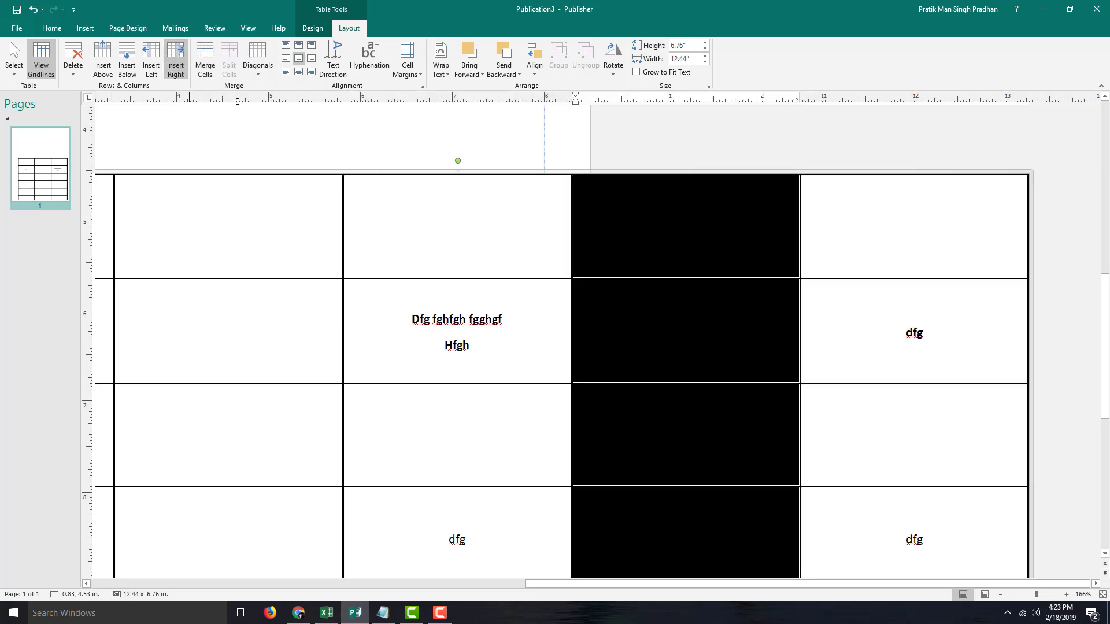
pyautogui.click(526, 144)
pyautogui.keyDown('ctrl'); pyautogui.scroll(-5, 526, 145); pyautogui.keyUp('ctrl')
pyautogui.keyDown('ctrl'); pyautogui.scroll(4, 526, 143); pyautogui.keyUp('ctrl')
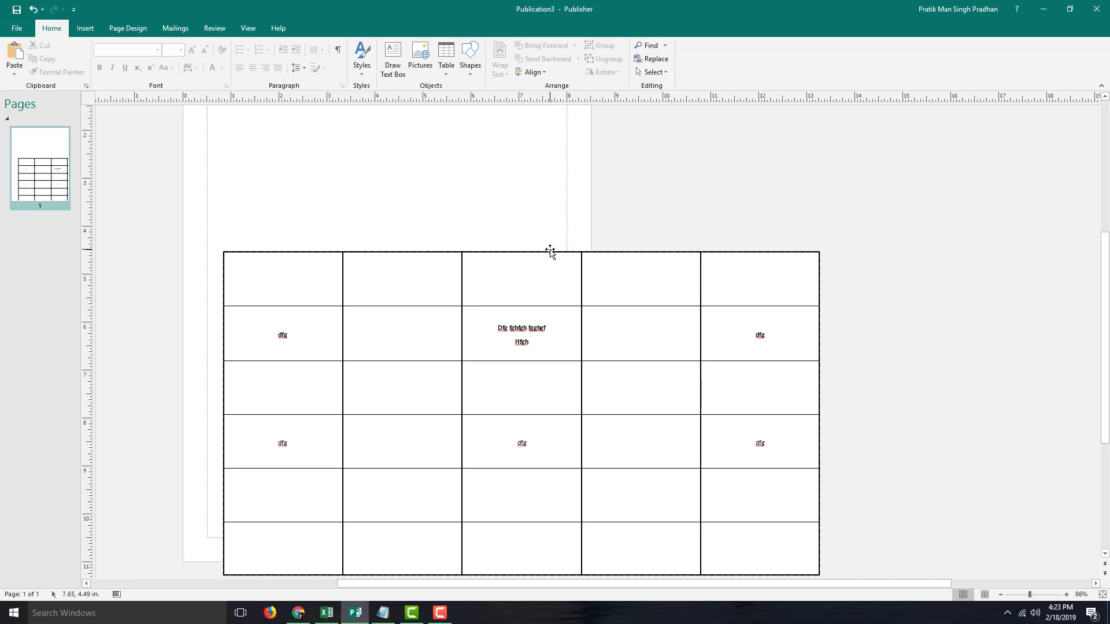
# Move the table up and left, then bring up the Layout Delete options for the top middle cell
pyautogui.moveTo(549, 251); pyautogui.dragTo(462, 195)
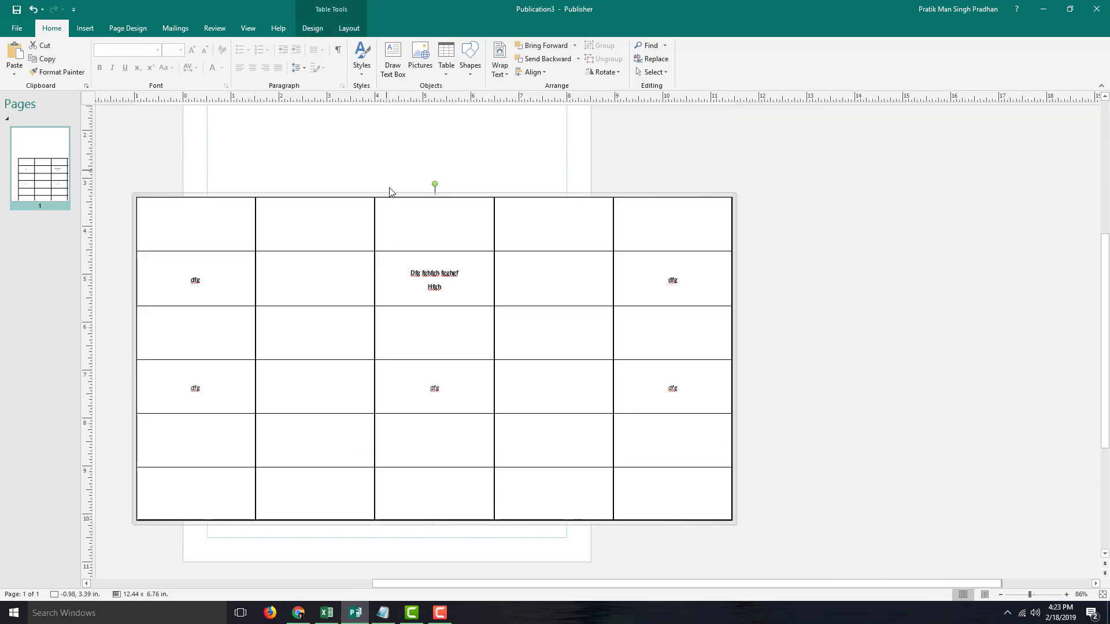
pyautogui.click(346, 30)
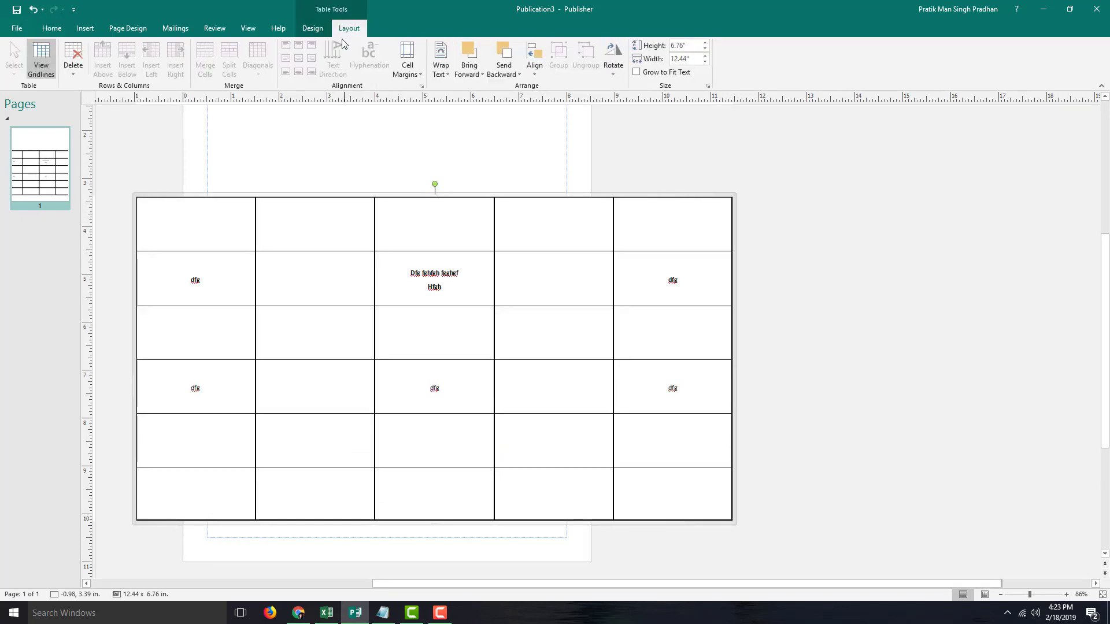
pyautogui.click(434, 218)
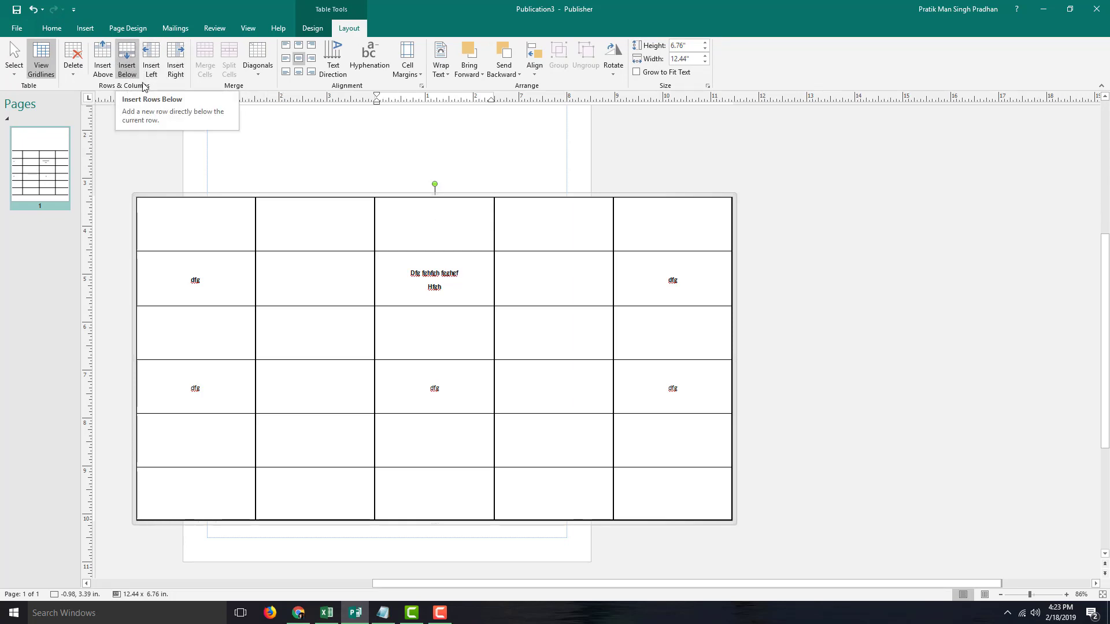
pyautogui.click(80, 64)
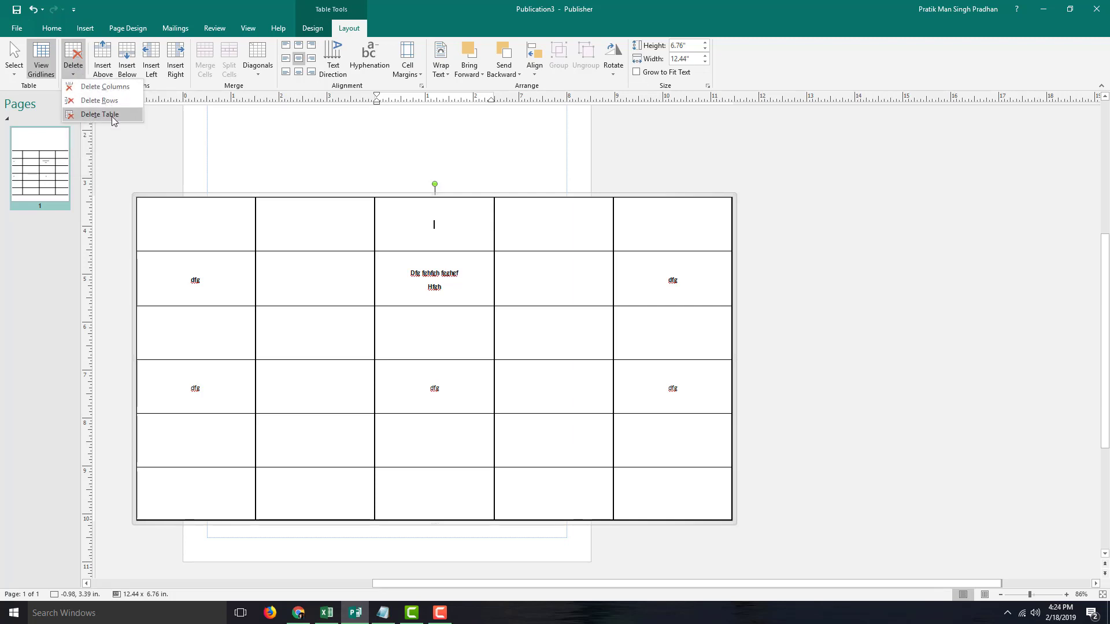
# Without deleting anything, merge the top row's first two cells and column 2's rows 2–5
pyautogui.click(372, 263)
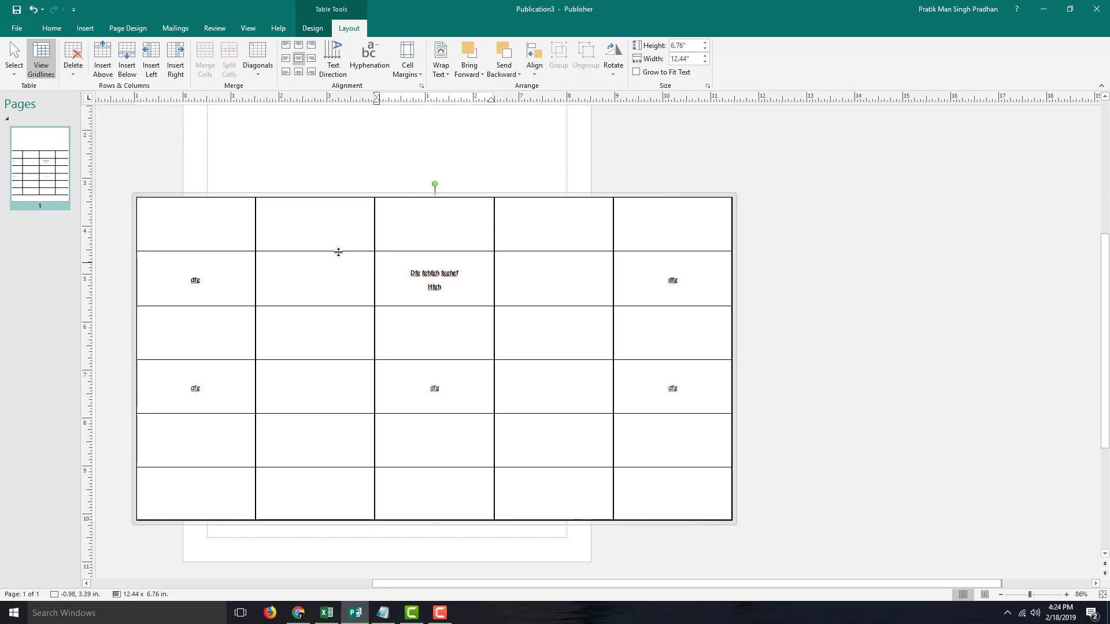
pyautogui.moveTo(240, 218); pyautogui.dragTo(301, 221)
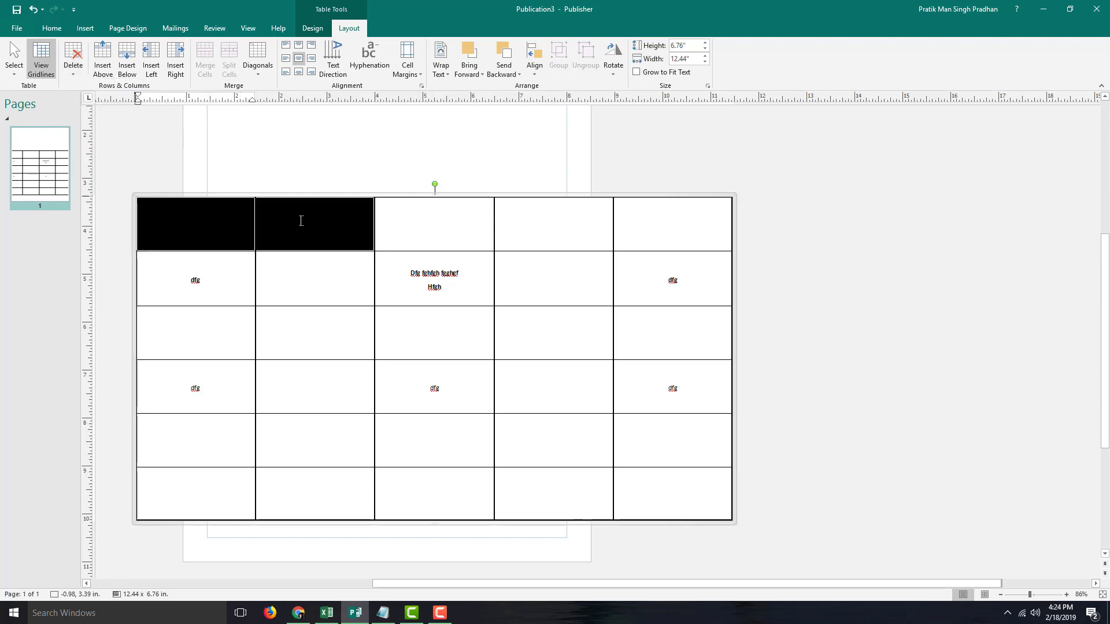
pyautogui.click(205, 61)
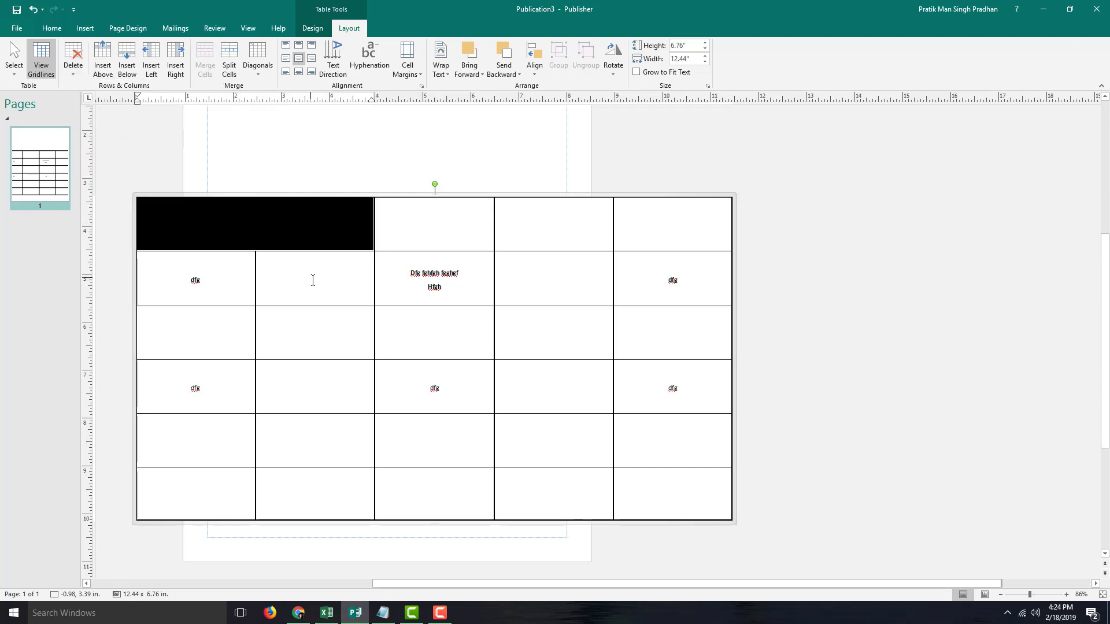
pyautogui.moveTo(309, 277); pyautogui.dragTo(315, 341)
pyautogui.moveTo(339, 429); pyautogui.dragTo(285, 254)
pyautogui.click(206, 61)
# Split the merged top-left cell back into two and the tall cell back into four
pyautogui.click(324, 223)
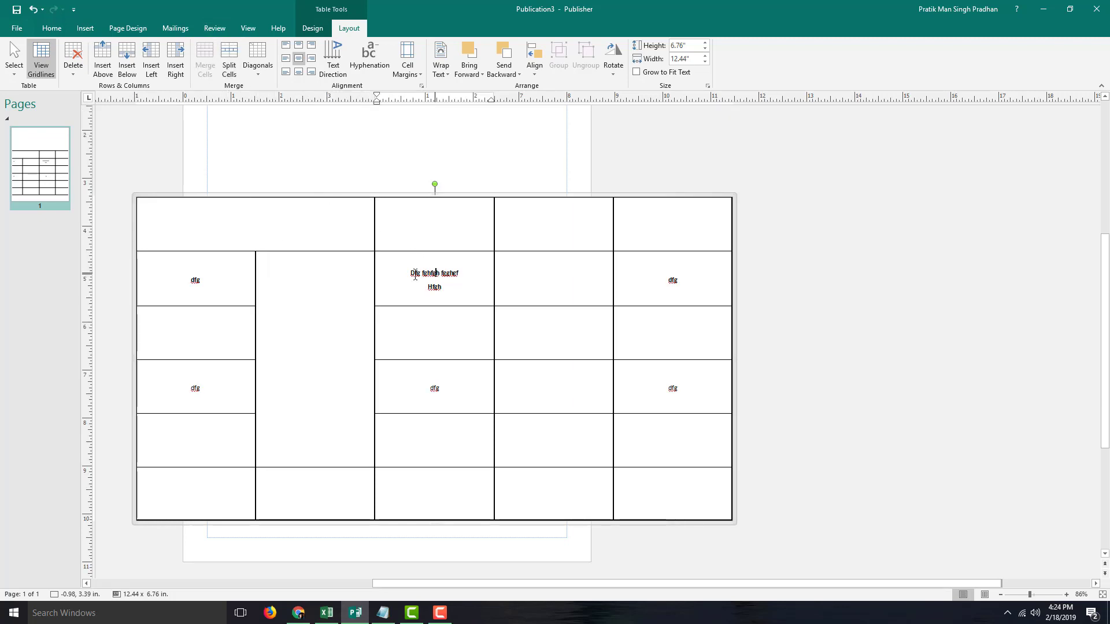
pyautogui.click(229, 60)
pyautogui.click(305, 340)
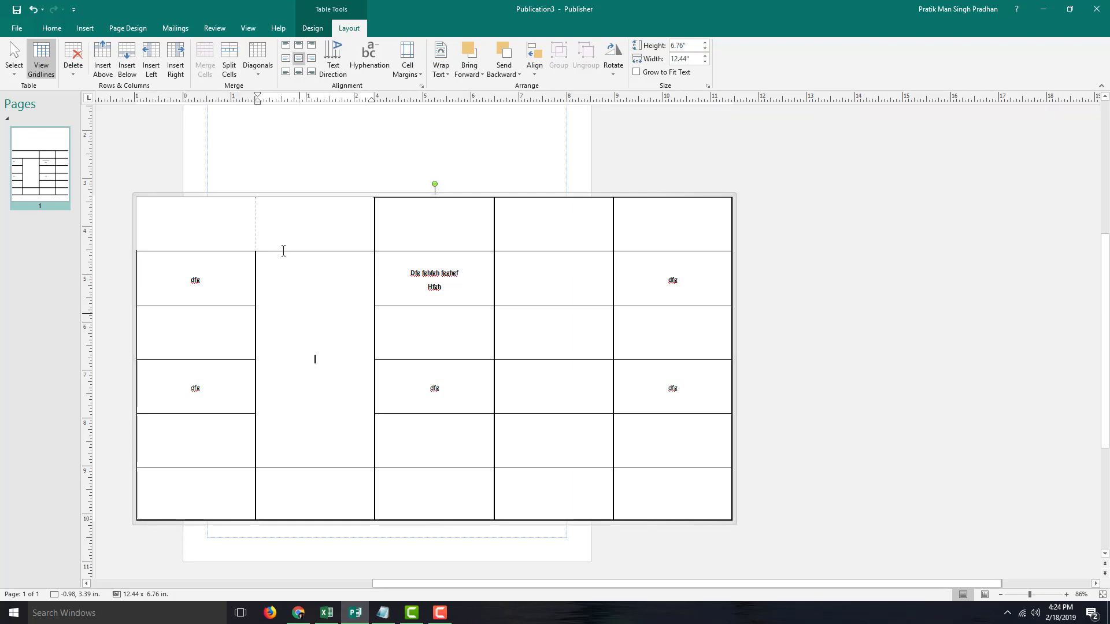
pyautogui.click(229, 58)
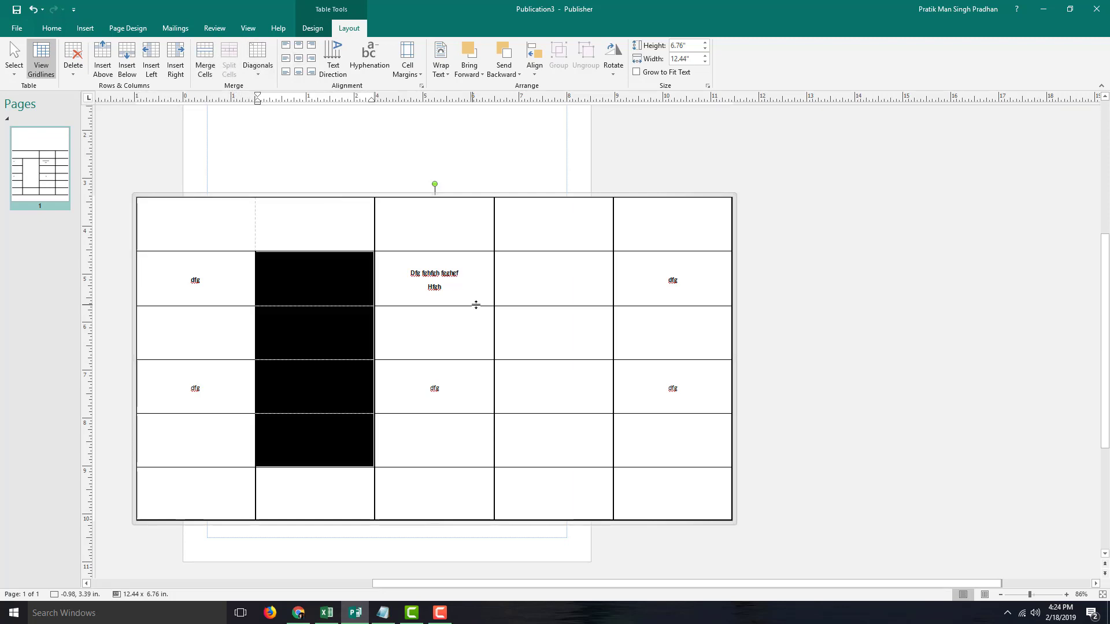
pyautogui.click(418, 317)
# Select and then clear cells in the first two columns, leaving nothing selected
pyautogui.moveTo(334, 272); pyautogui.dragTo(336, 439)
pyautogui.click(237, 223)
pyautogui.moveTo(334, 237)
pyautogui.mouseDown()
pyautogui.moveTo(260, 236)
pyautogui.moveTo(322, 396)
pyautogui.moveTo(318, 233)
pyautogui.mouseUp()
pyautogui.click(322, 396)
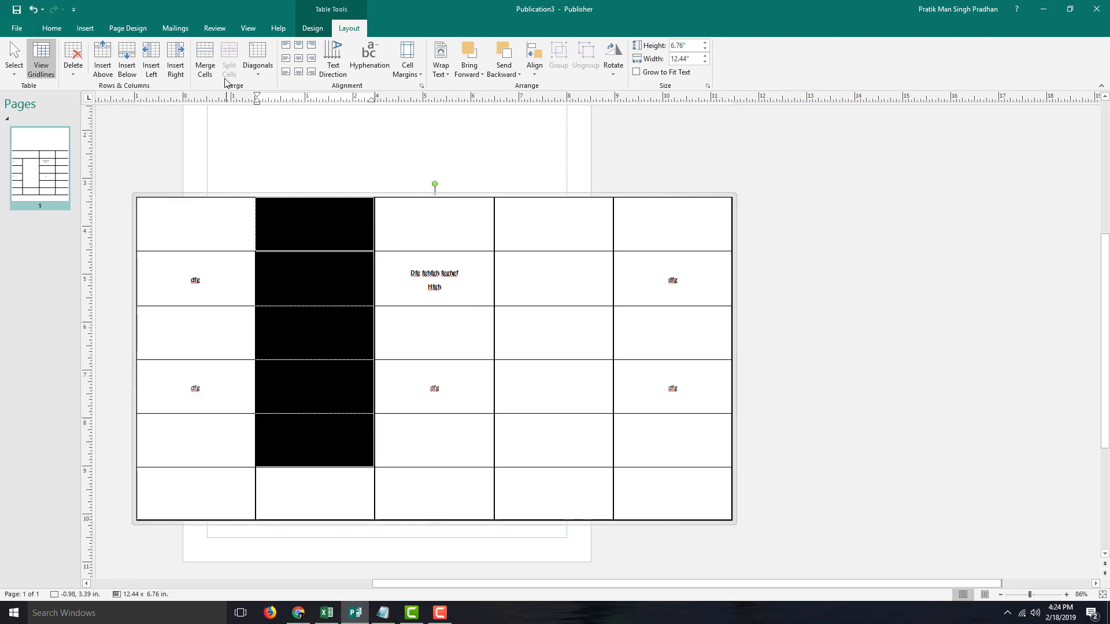
pyautogui.click(460, 267)
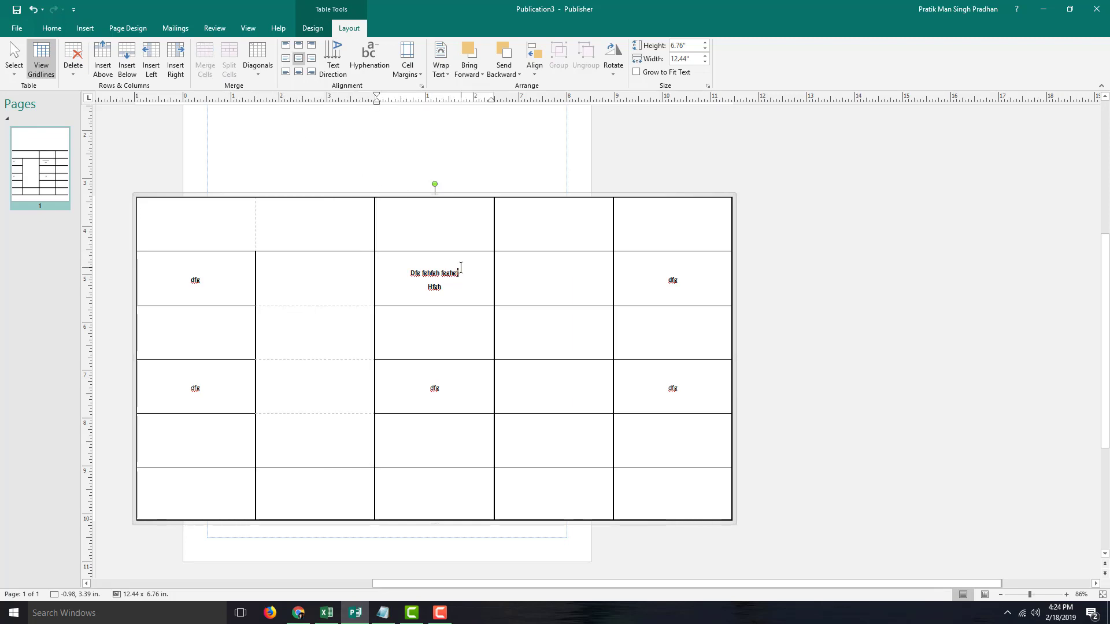